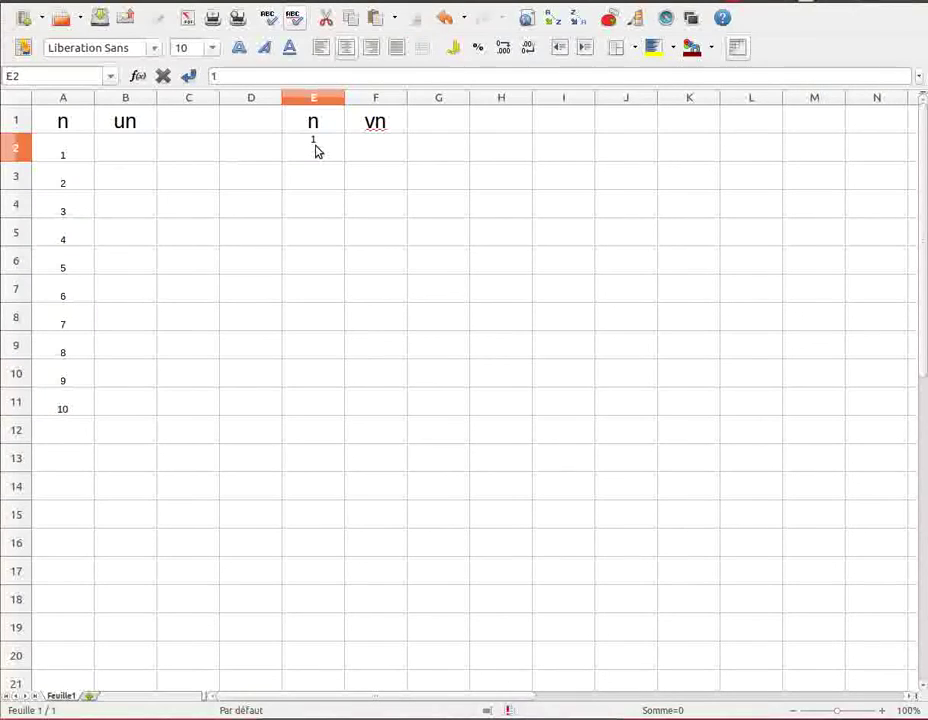
Step: Enter 1 in cell E2 and extend it as a series of ranks down to 10 in E11
key("Return")
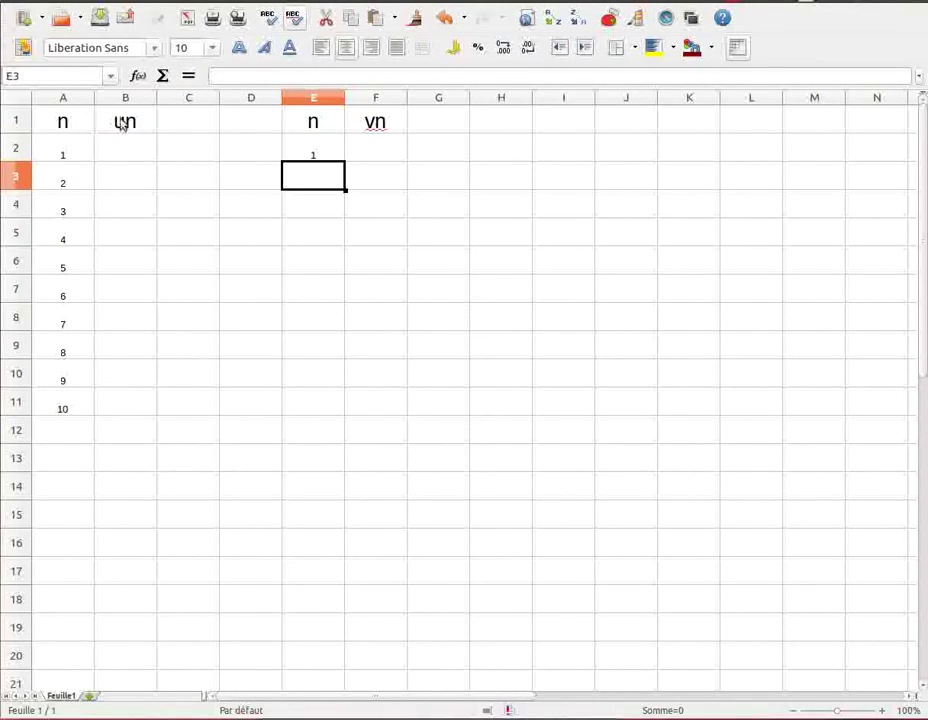
left_click(338, 155)
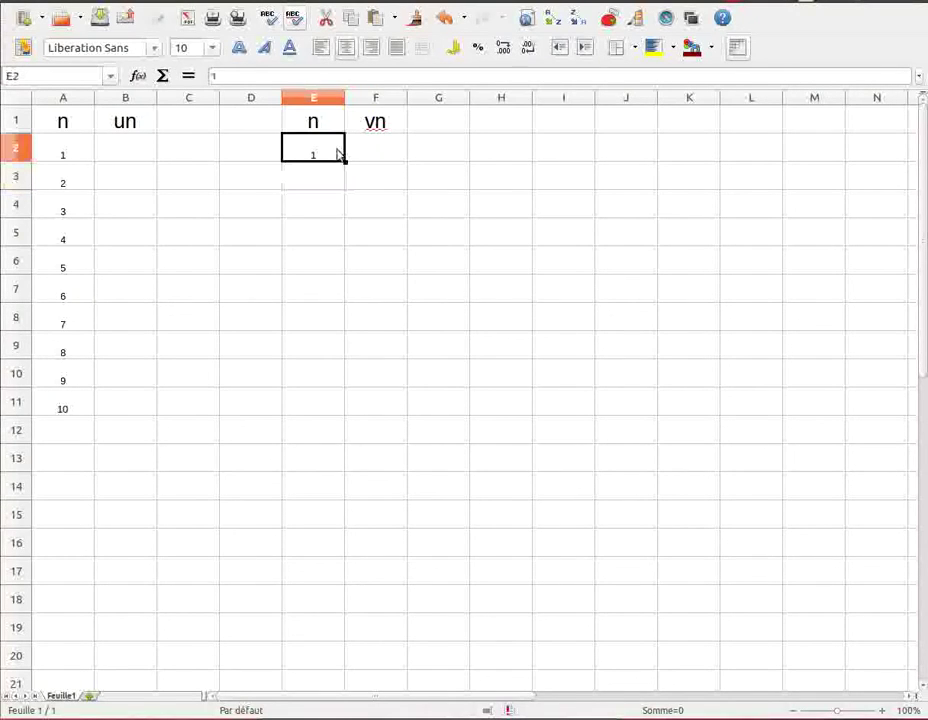
left_click(348, 158)
left_click(321, 156)
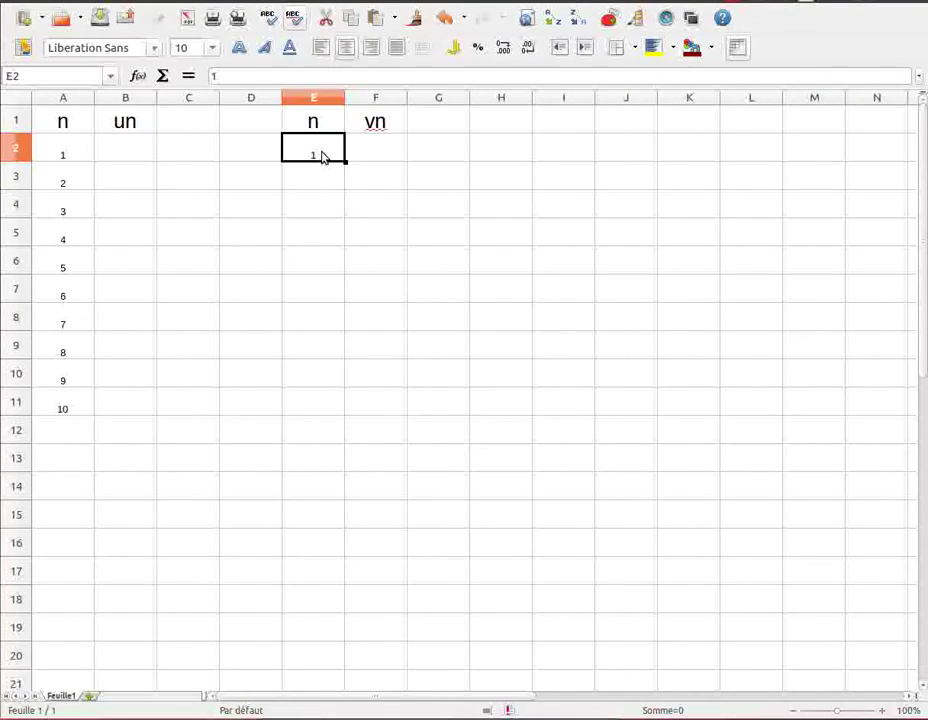
left_click_drag(344, 163, 318, 421)
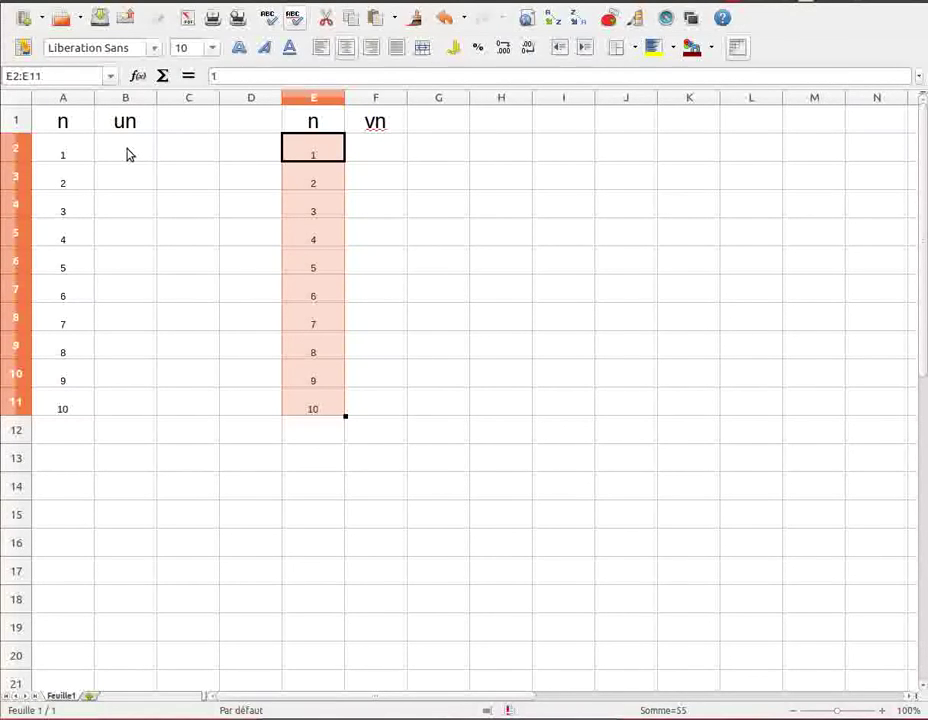
Step: Switch to LibreOffice Writer, review the arithmetic sequence formulas in courssuites.odt, and return to the LibreOffice Calc sheet
mouse_move(316, 712)
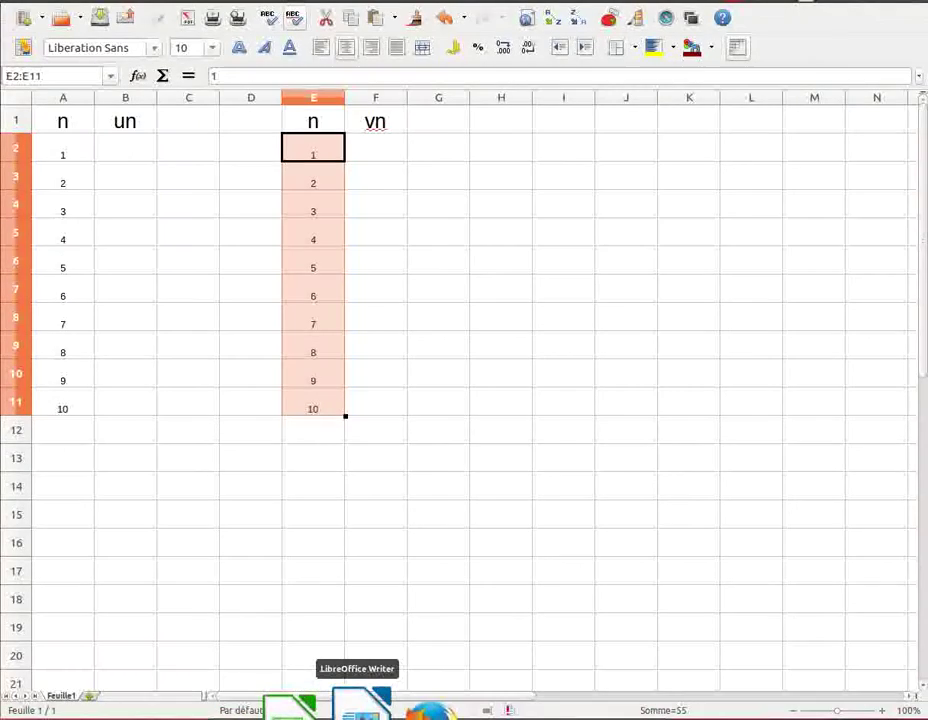
left_click(360, 710)
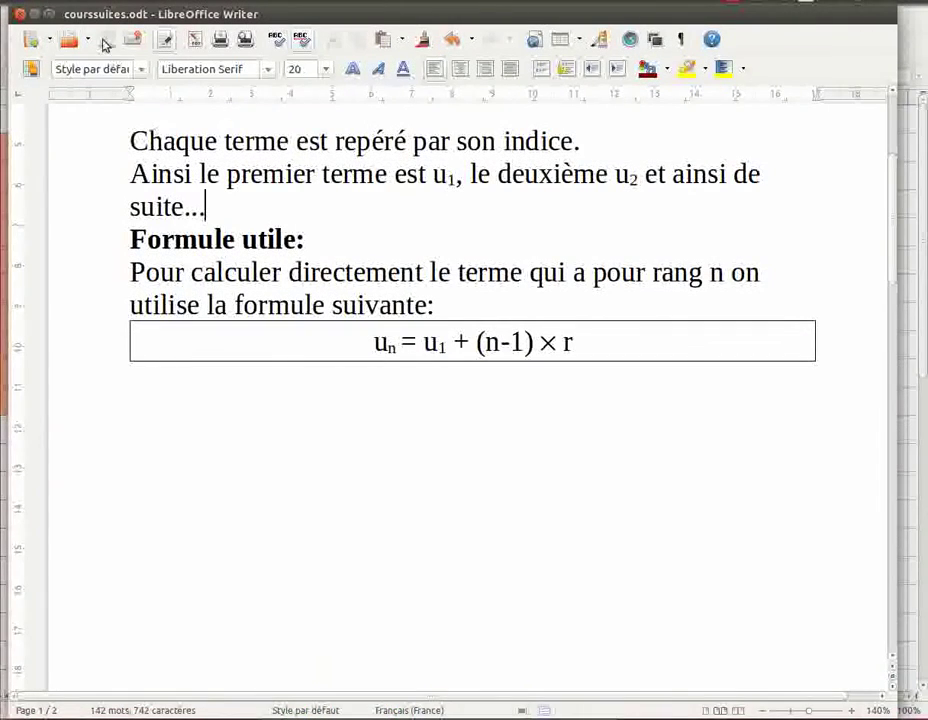
scroll(317, 440, "up", 5)
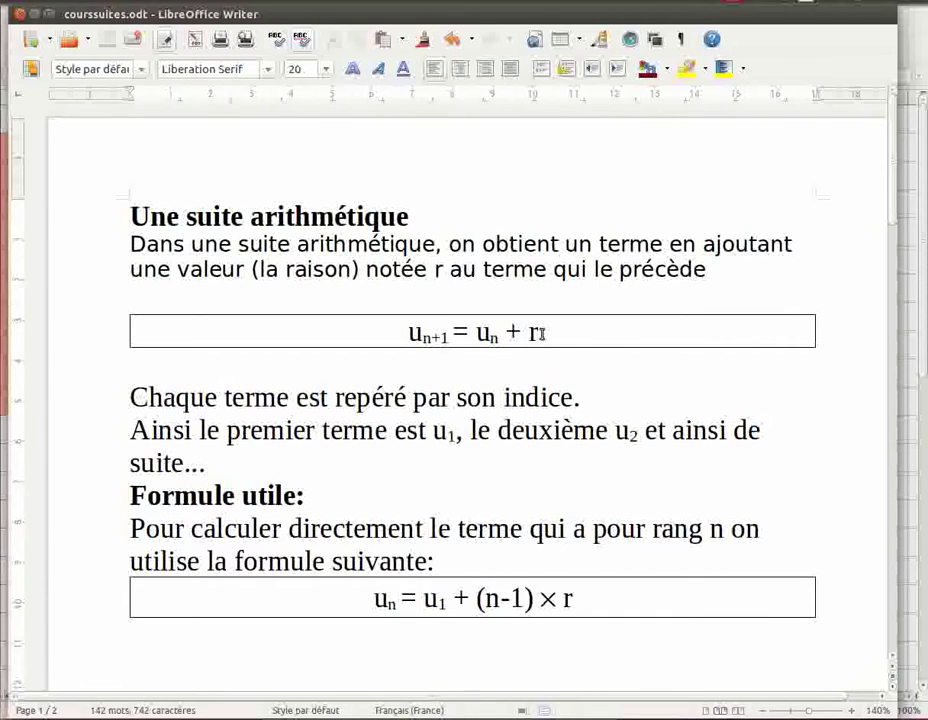
mouse_move(356, 705)
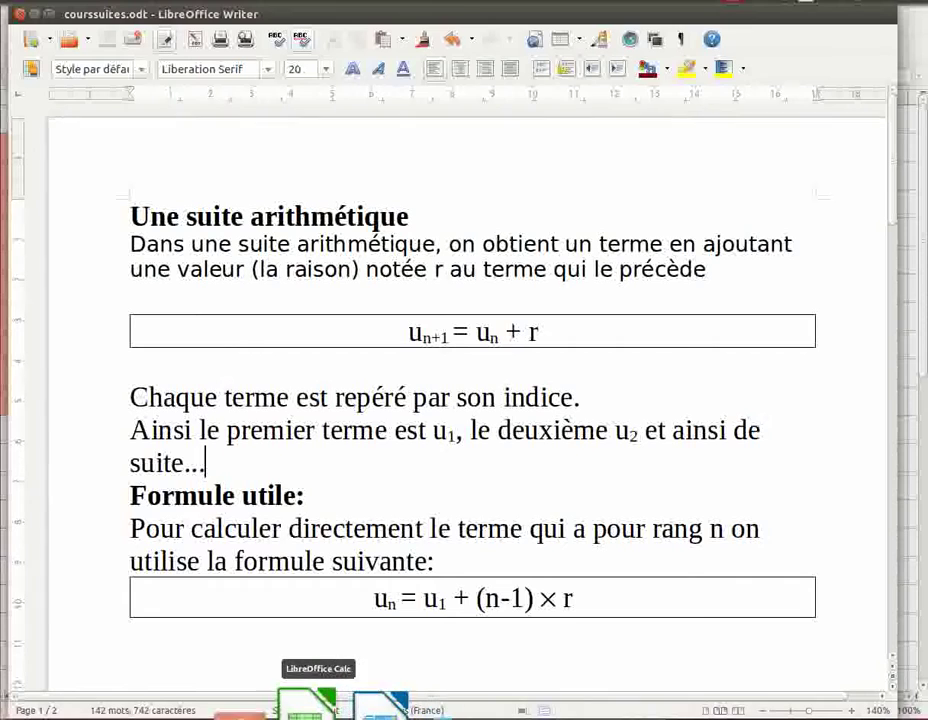
left_click(308, 703)
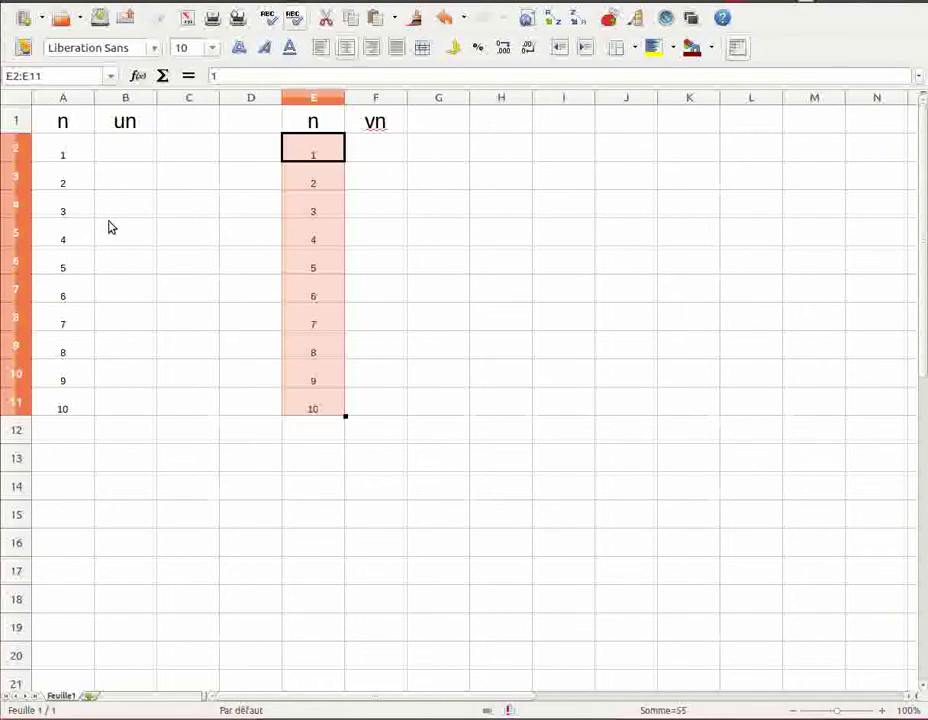
Step: Enter 13 in cell B2 as the first term of the un sequence
left_click(116, 153)
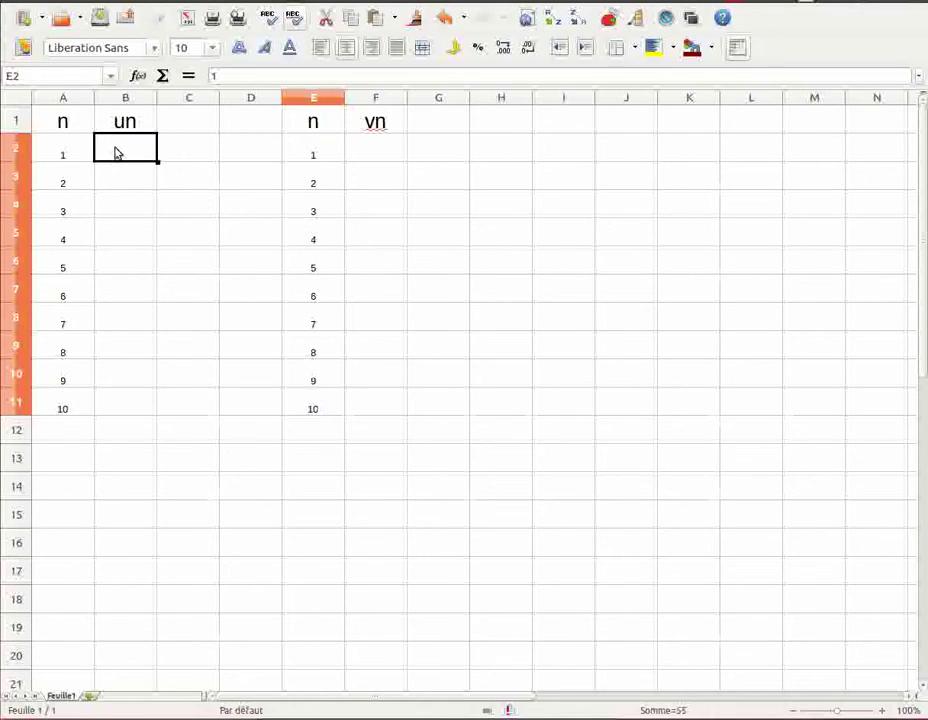
type("13")
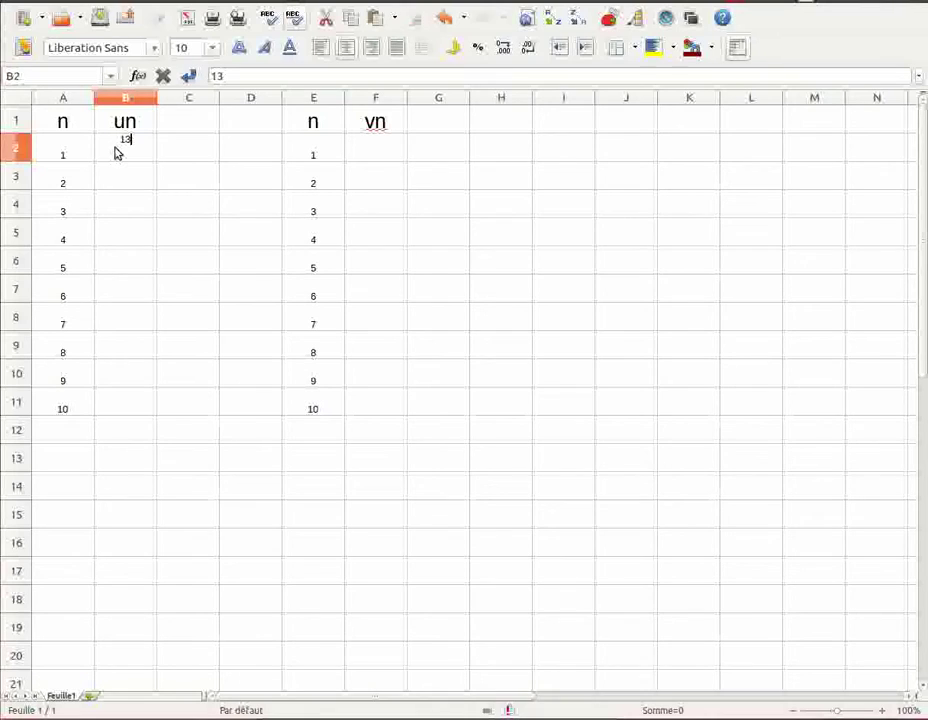
key("Return")
left_click(124, 158)
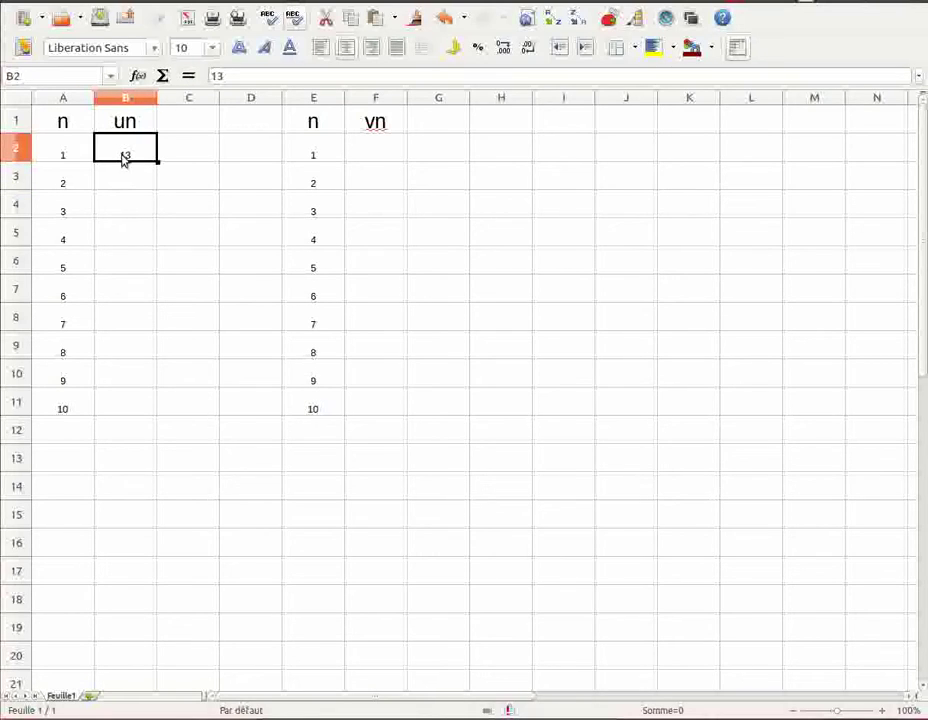
Step: Enter the formula =B2+8 in cell B3 to calculate the second term of un
left_click(124, 184)
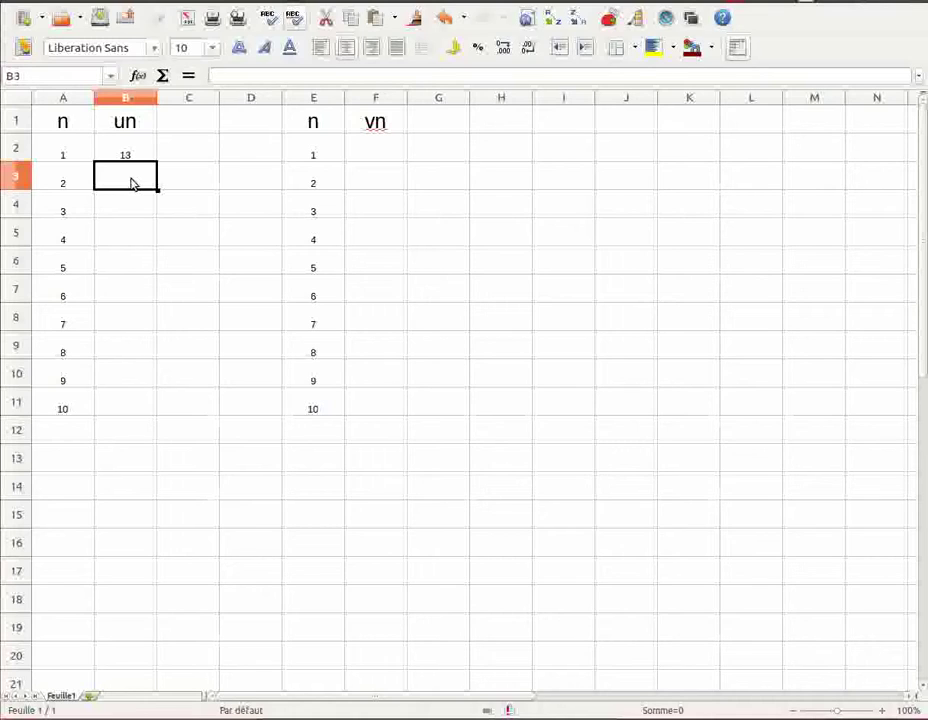
type("=")
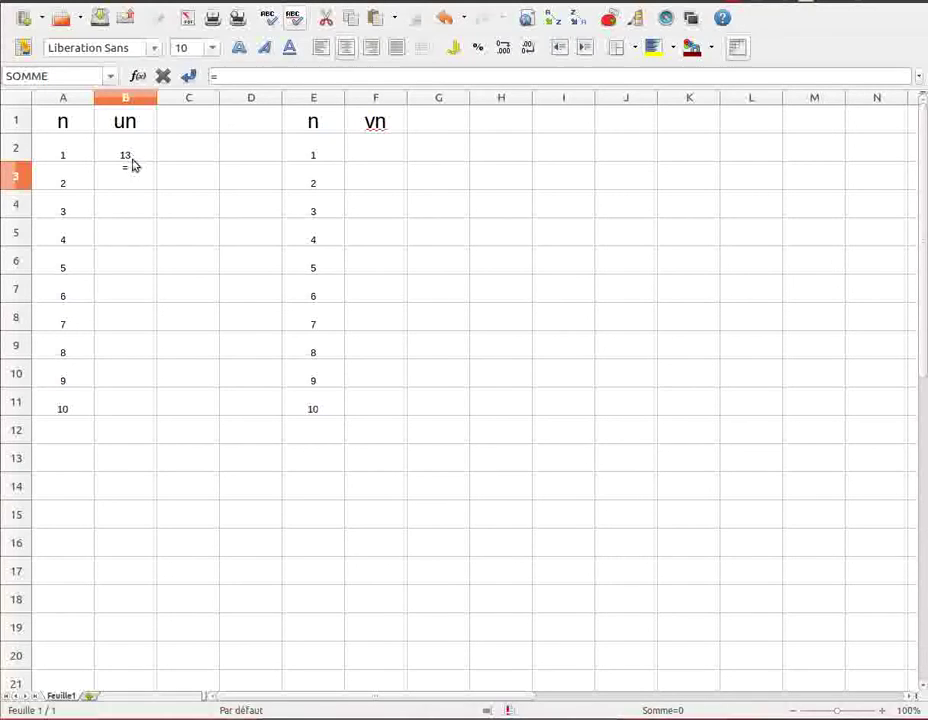
left_click(124, 155)
type("+")
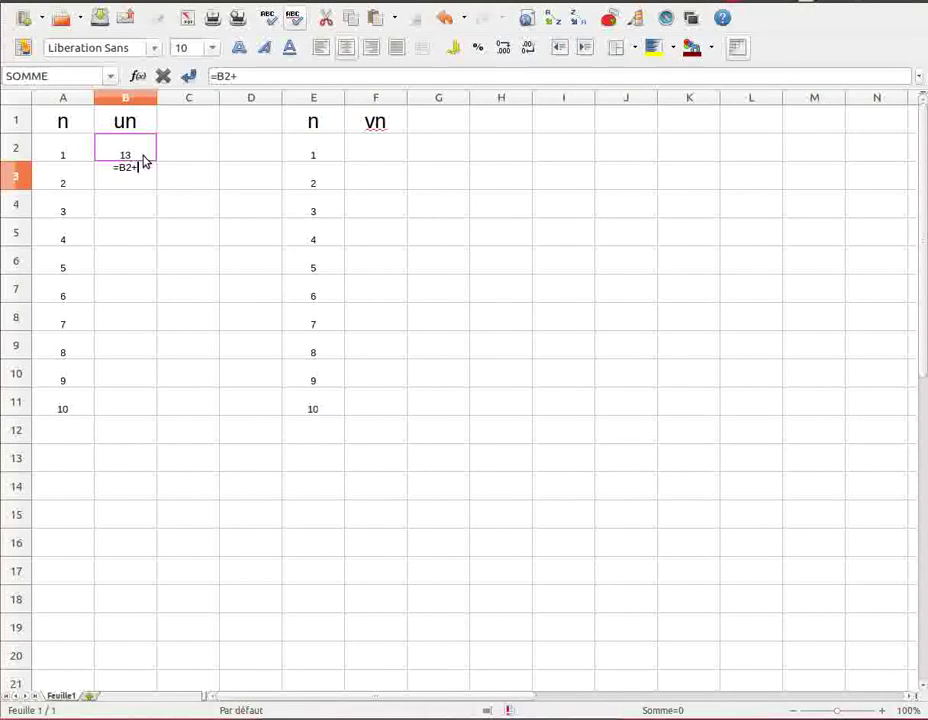
type("8")
key("Return")
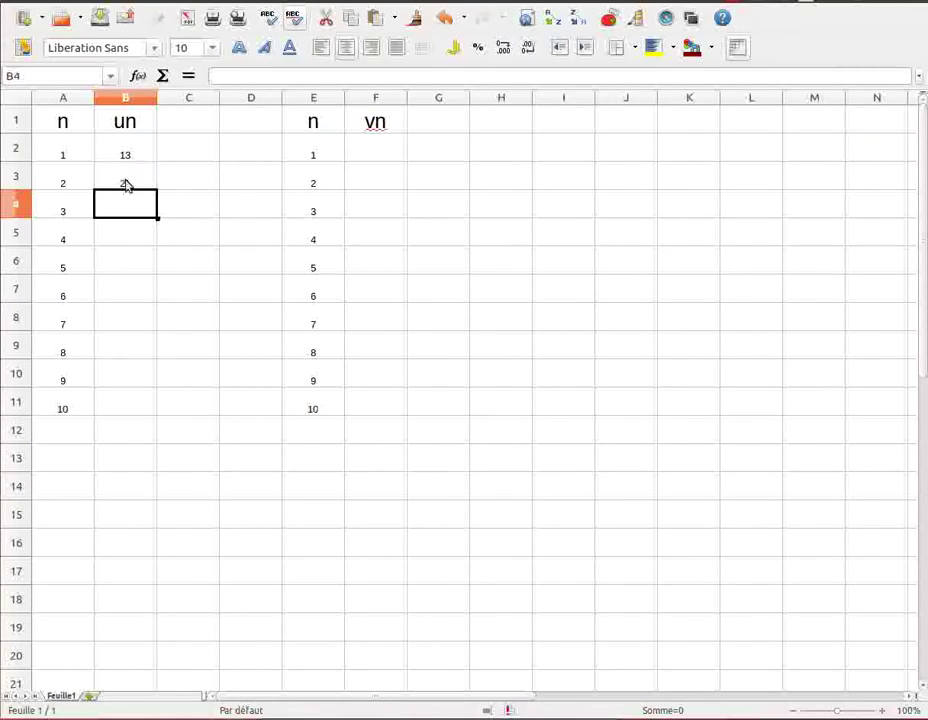
Step: Copy the formula in B3 down through B11 to calculate the remaining un terms
left_click(125, 185)
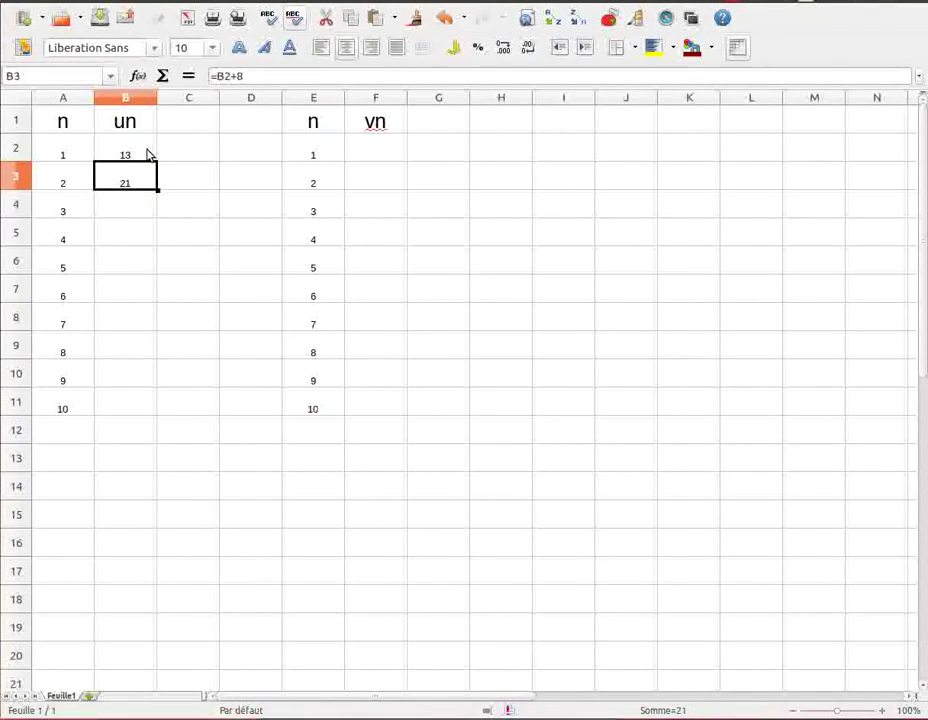
left_click(147, 155)
left_click(141, 190)
left_click_drag(157, 190, 155, 426)
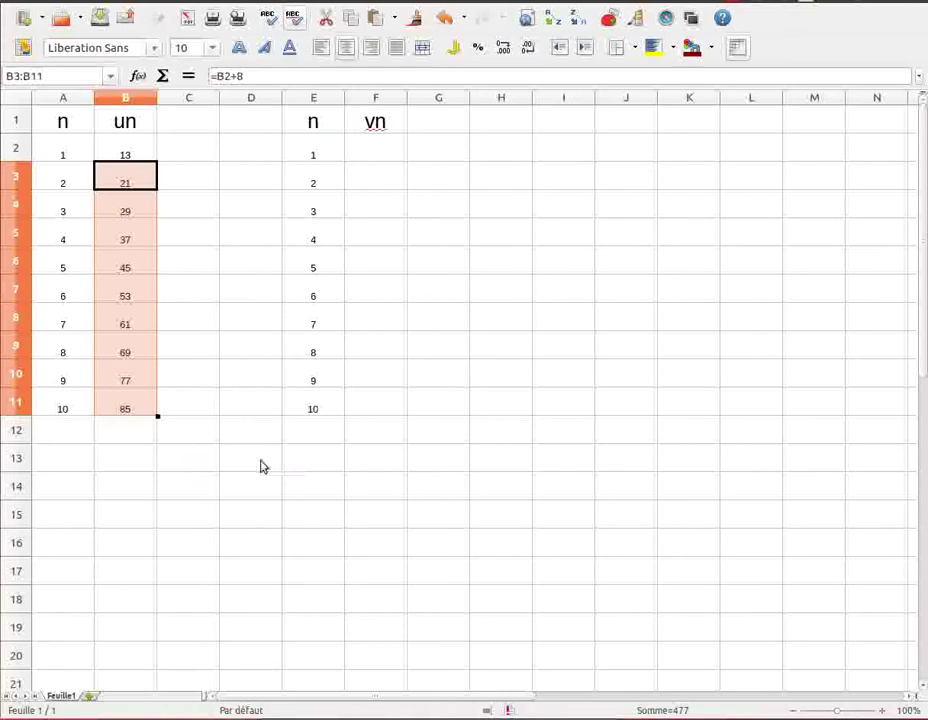
left_click(121, 438)
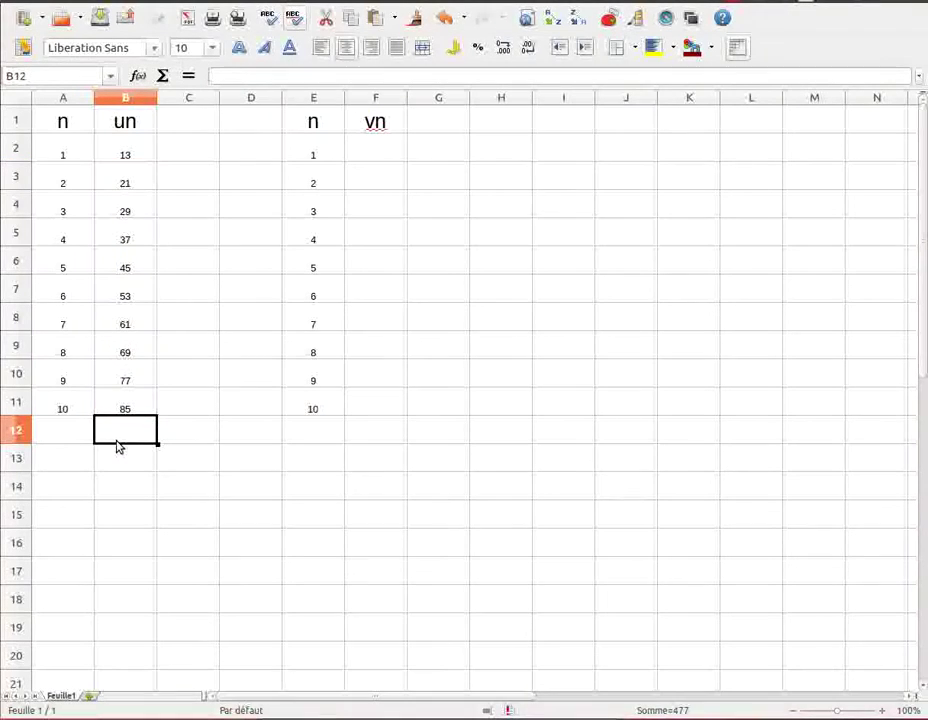
Step: Switch to LibreOffice Writer, review the geometric sequence formulas in courssuites.odt, and return to the LibreOffice Calc sheet
mouse_move(280, 718)
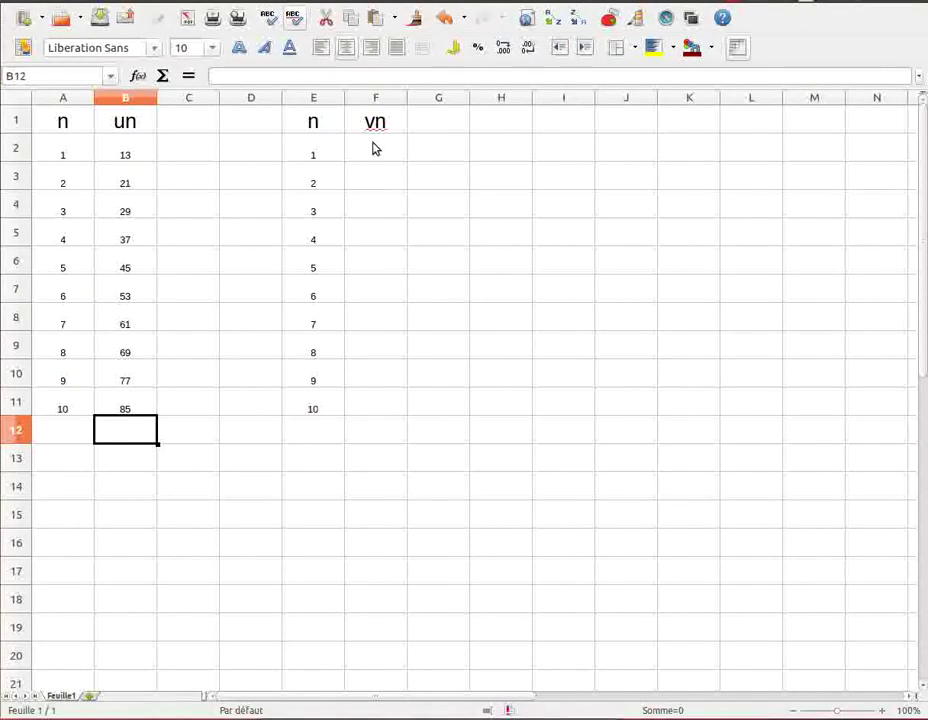
mouse_move(318, 714)
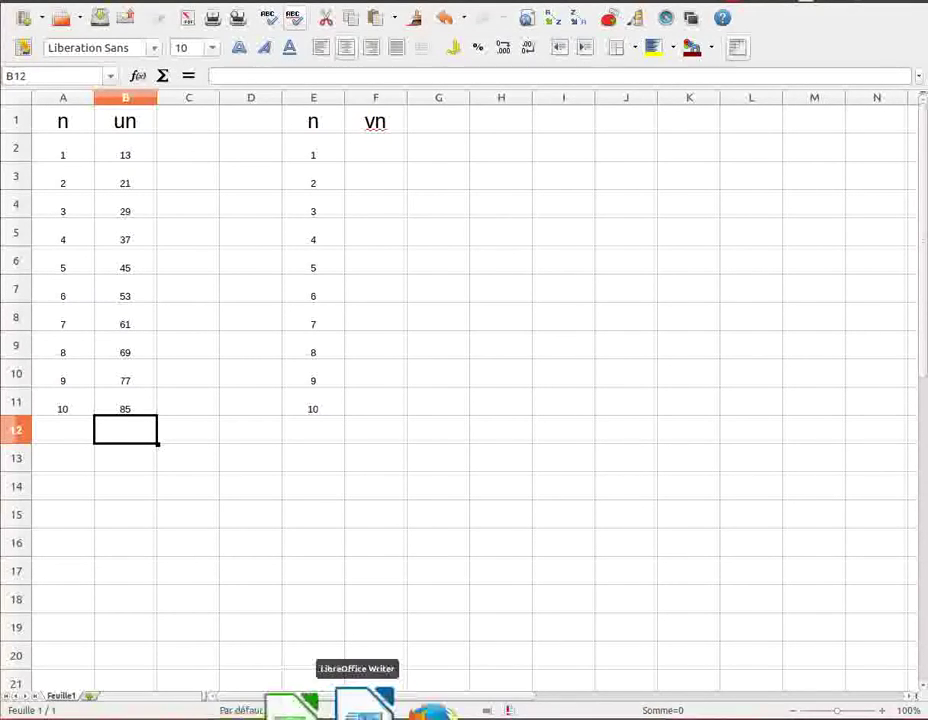
left_click(366, 706)
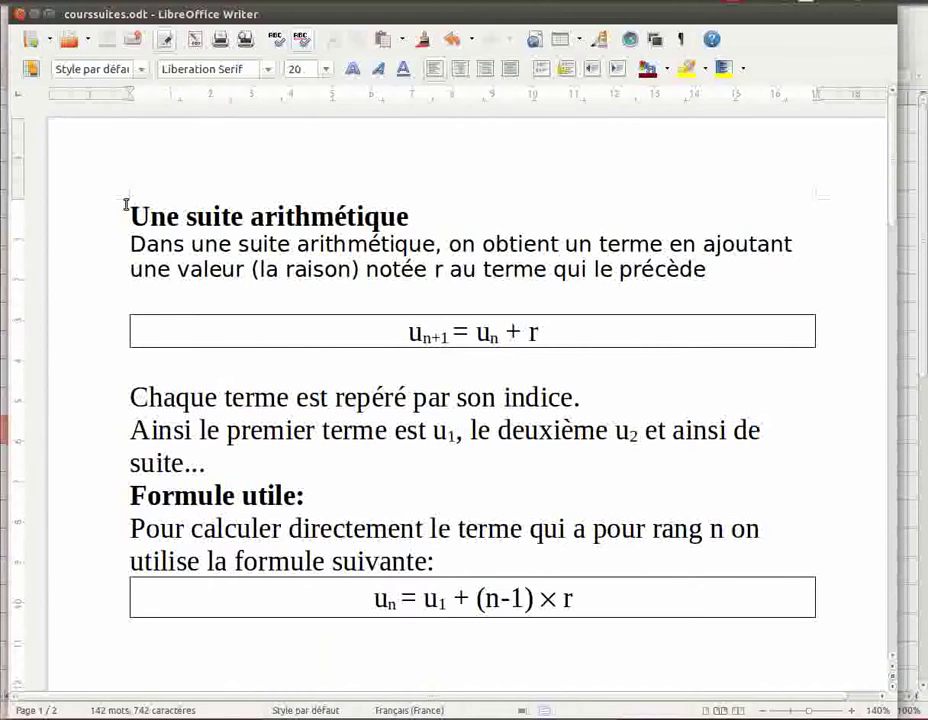
scroll(126, 205, "down", 15)
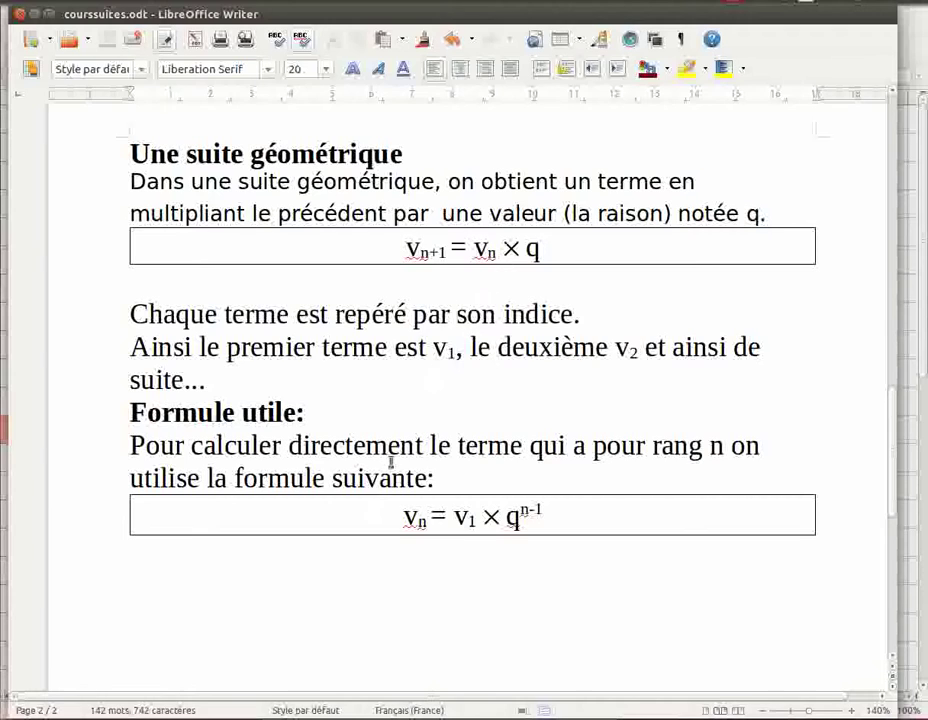
mouse_move(320, 705)
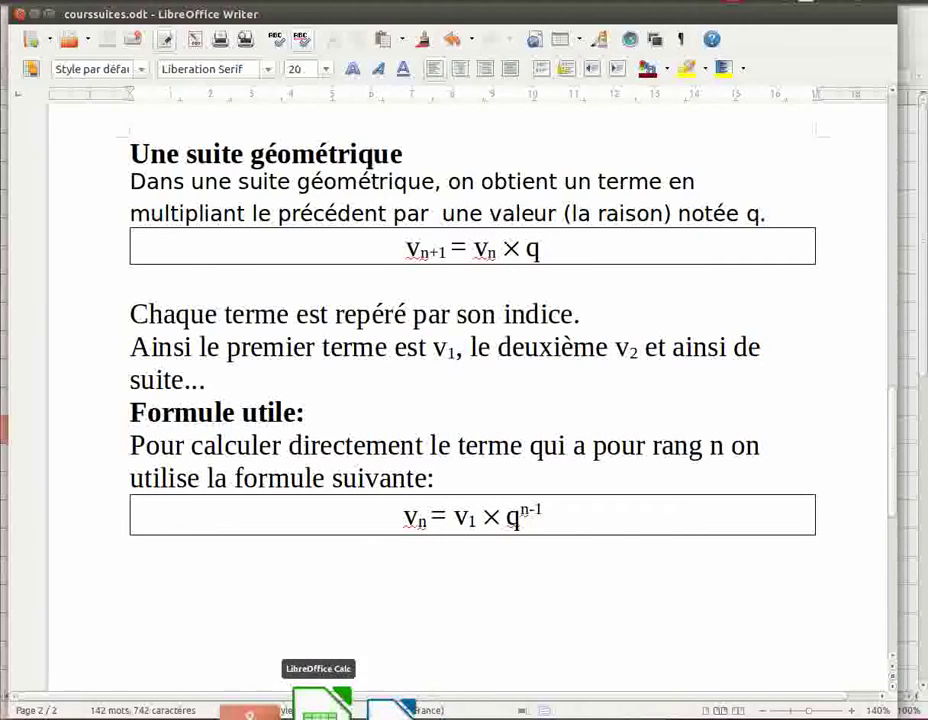
left_click(320, 705)
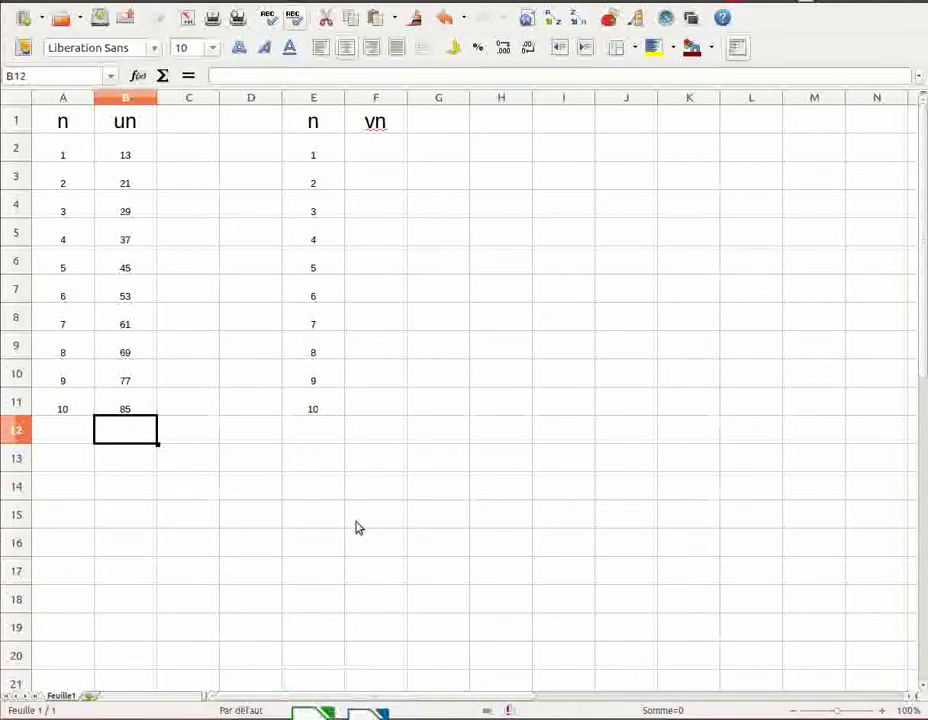
Step: Enter 3 in F2 as the first vn term and the formula =F2*2 in F3 for the second
left_click(378, 153)
key("Return")
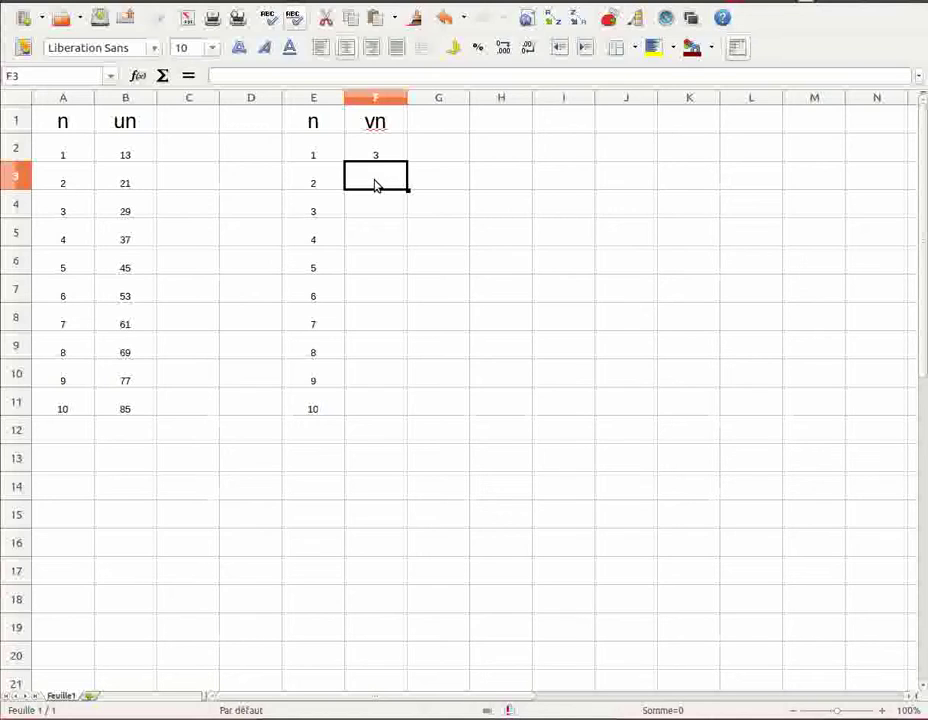
type("=")
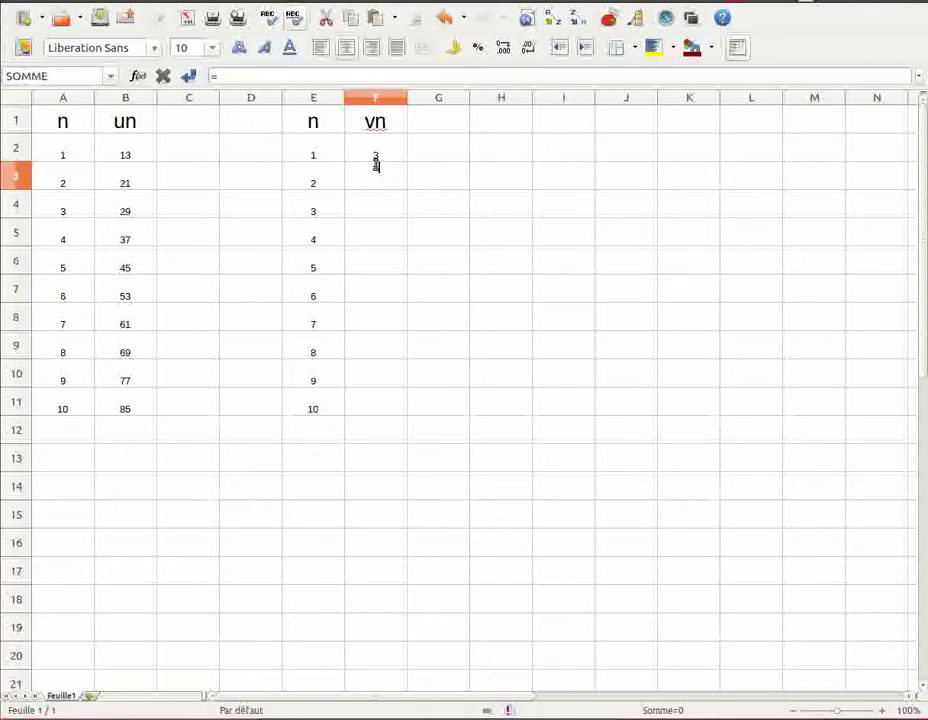
left_click(378, 158)
type("*2")
key("Return")
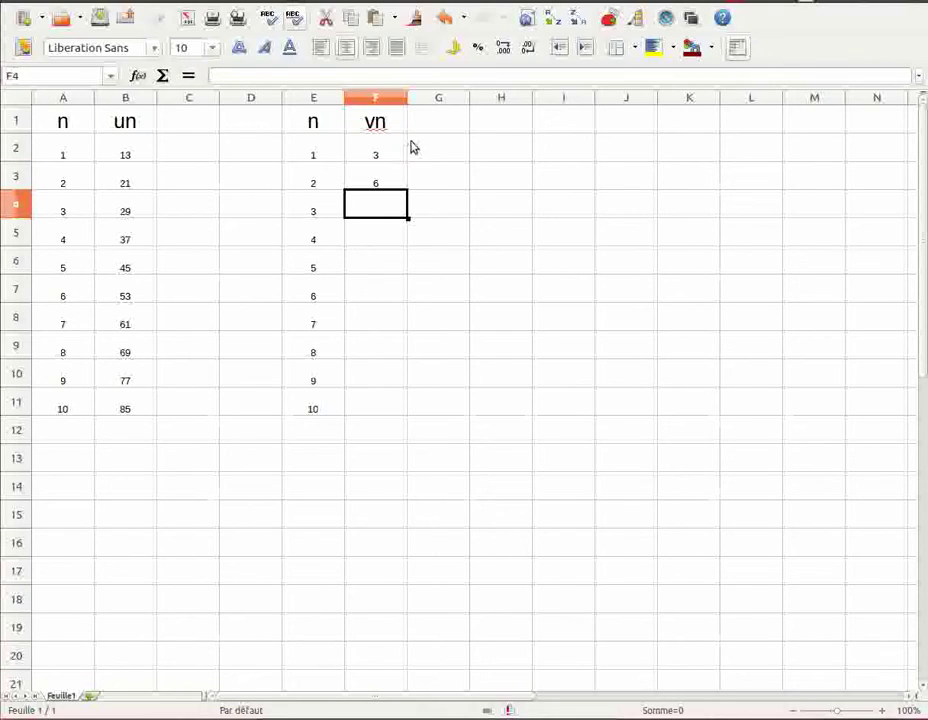
Step: Copy the formula in F3 down through F11 to calculate the remaining vn terms
left_click(387, 183)
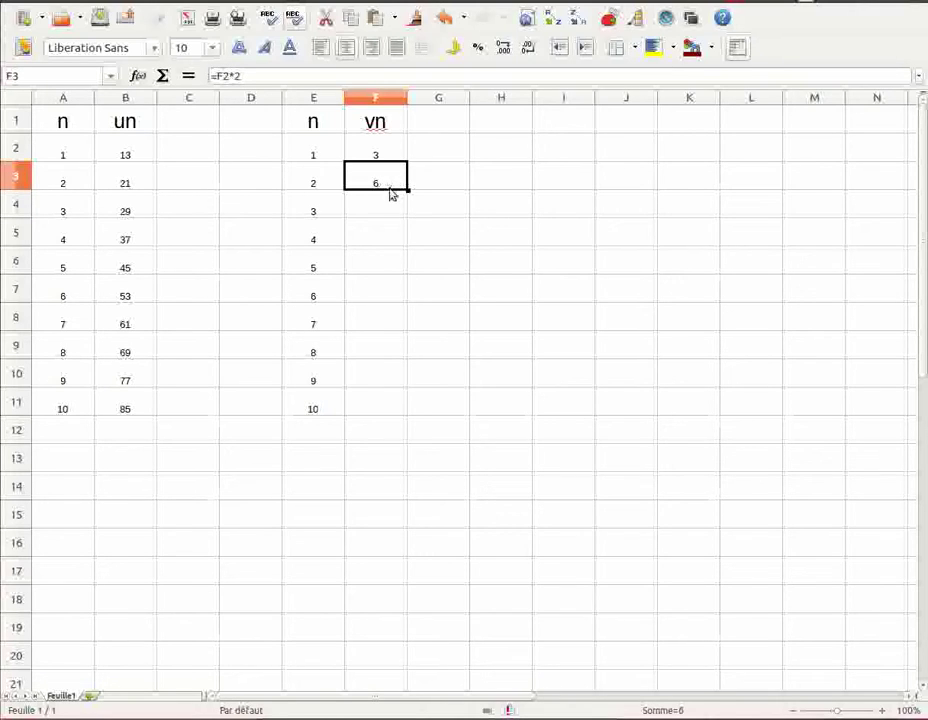
left_click_drag(407, 190, 399, 404)
left_click_drag(403, 411, 405, 412)
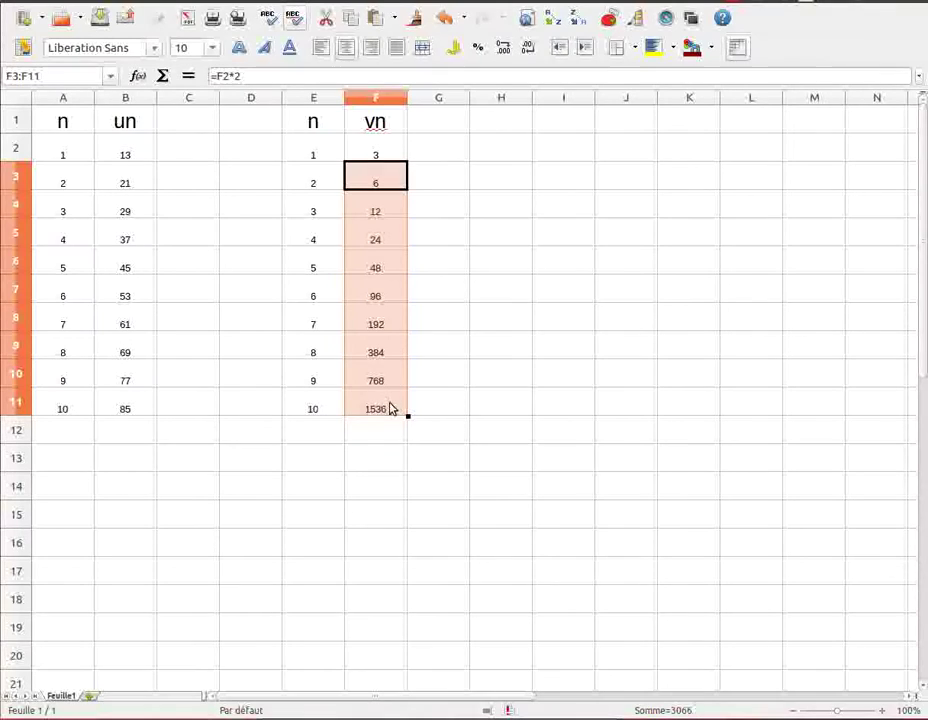
Step: Add a column headed n in H1 and fill H2 to H11 with the series 1 to 10
left_click(523, 131)
type("n")
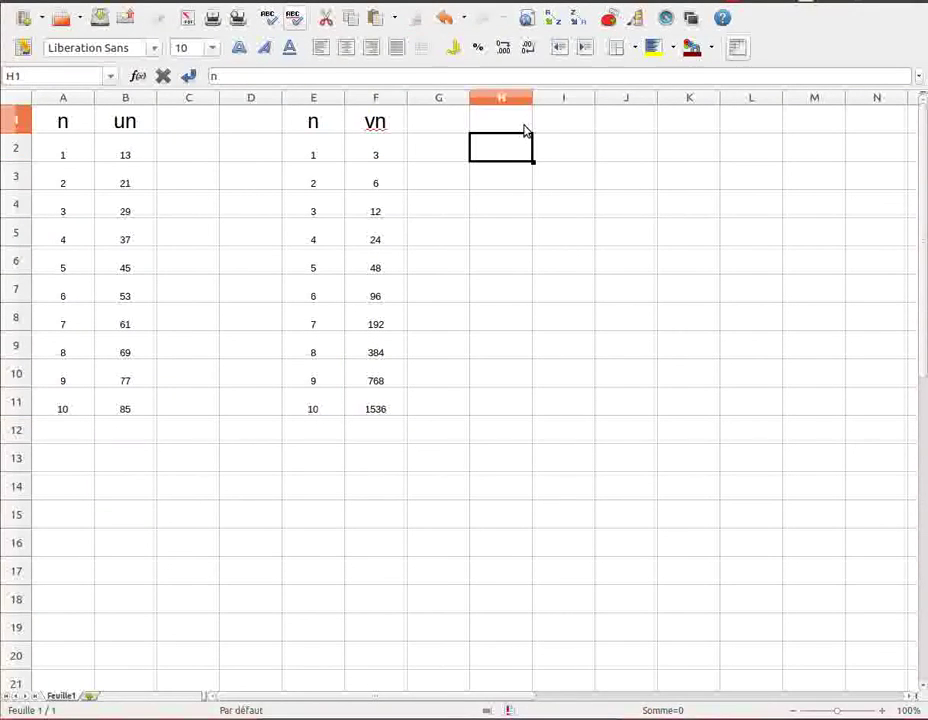
key("Return")
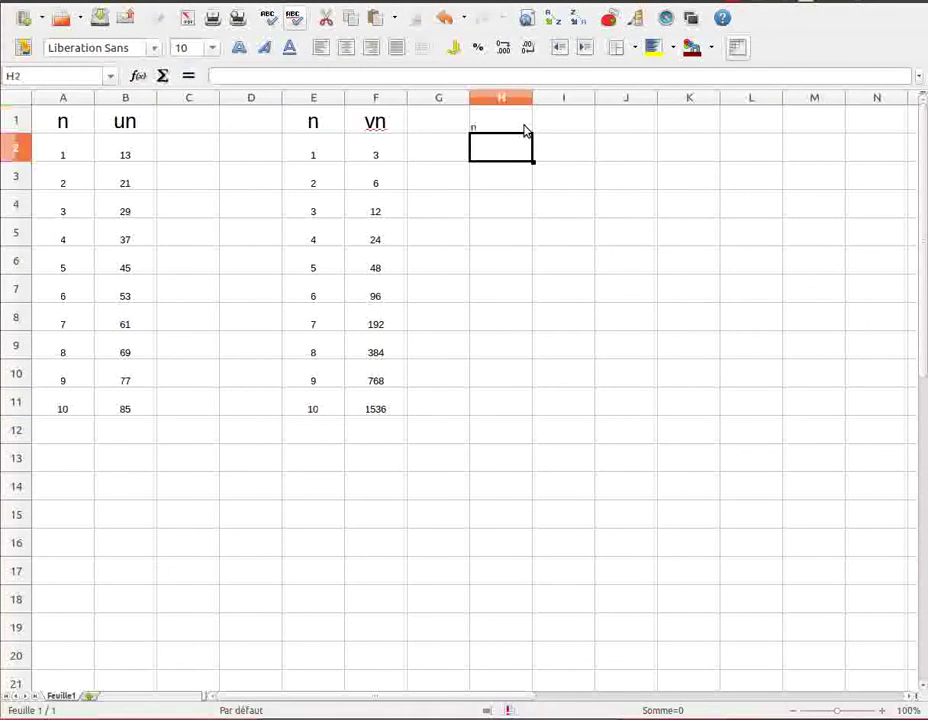
type("1")
key("Return")
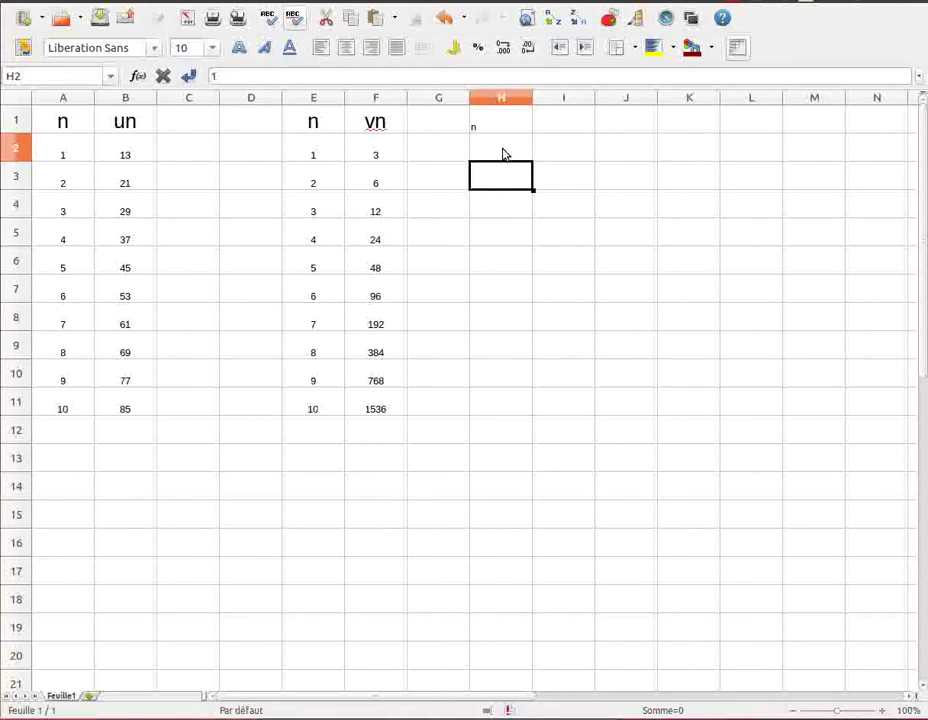
left_click(507, 152)
left_click_drag(531, 160, 494, 414)
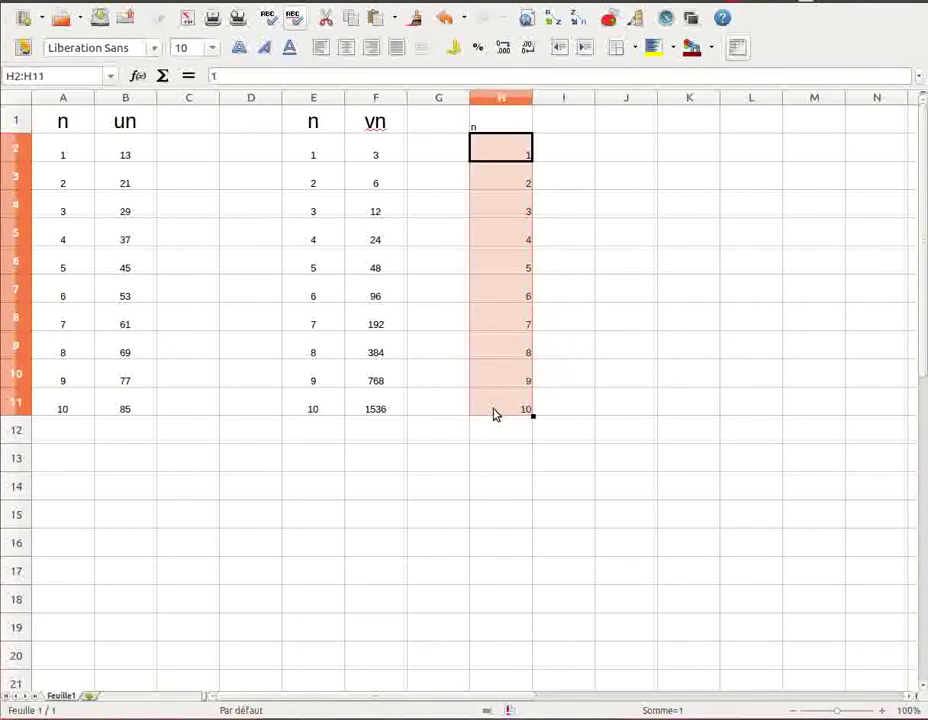
Step: Set the font size of H1:J11 to 14 and center the contents of the range horizontally
left_click_drag(489, 126, 603, 414)
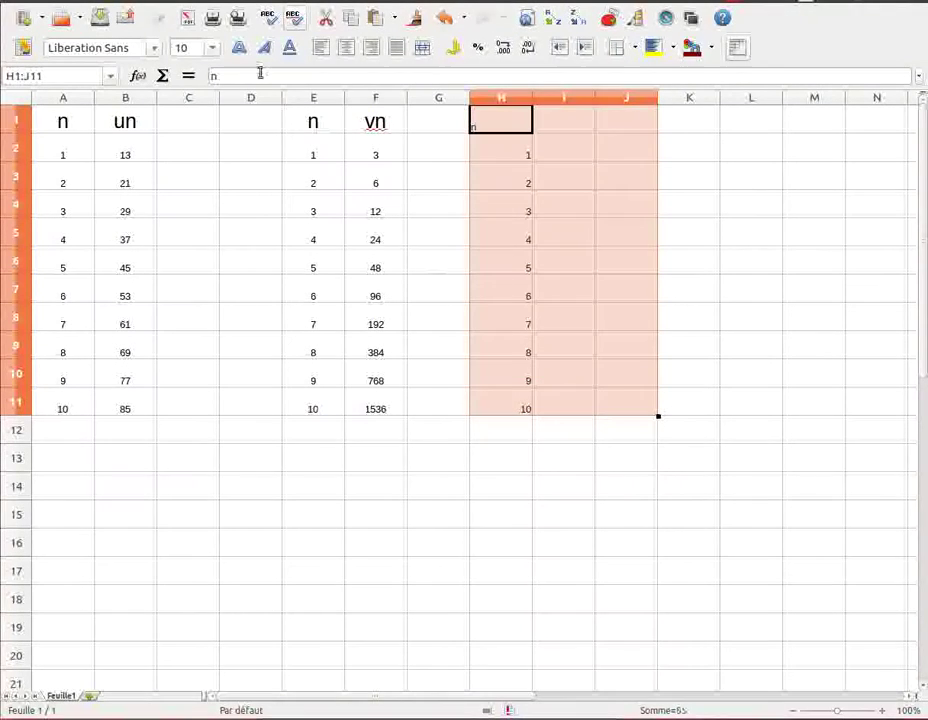
left_click(211, 48)
left_click(197, 188)
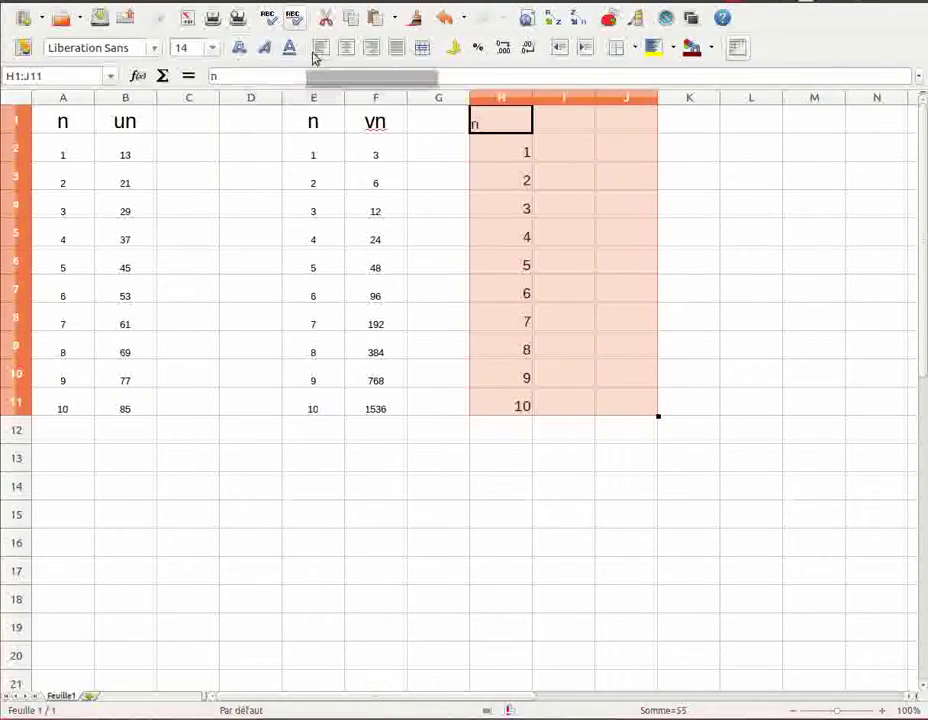
left_click(344, 53)
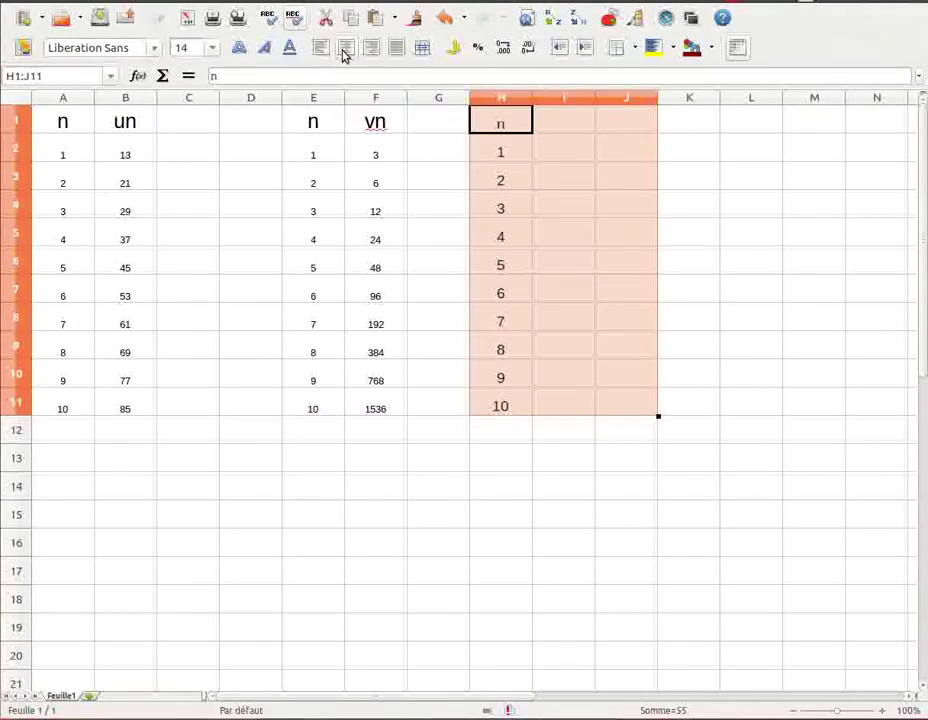
Step: Add a column headed wn in I1 and enter 40 as its first term in I2
left_click(570, 125)
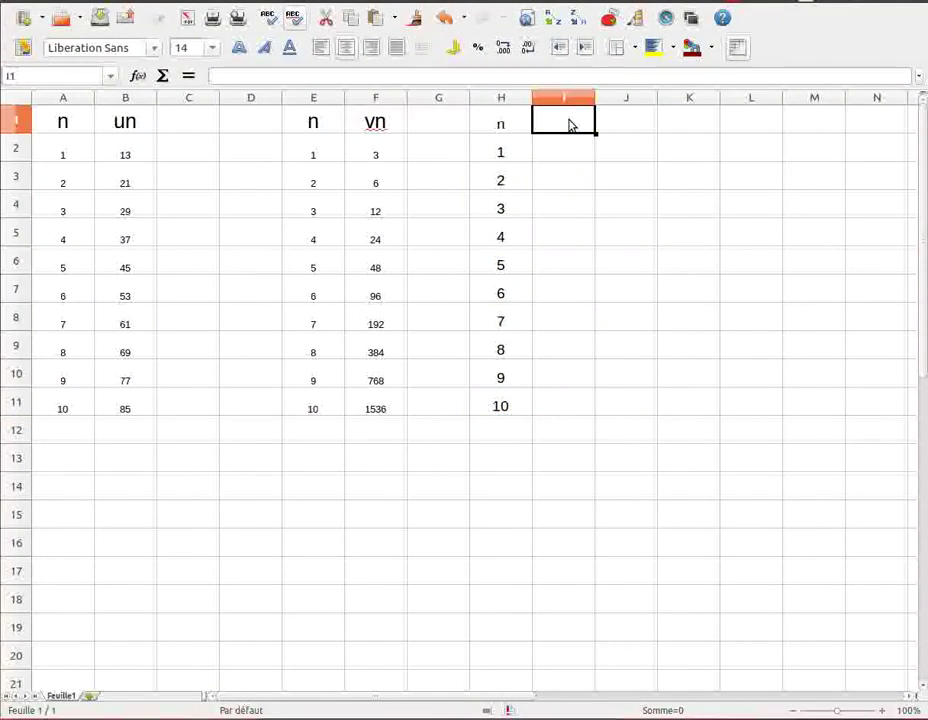
type("wn")
key("Return")
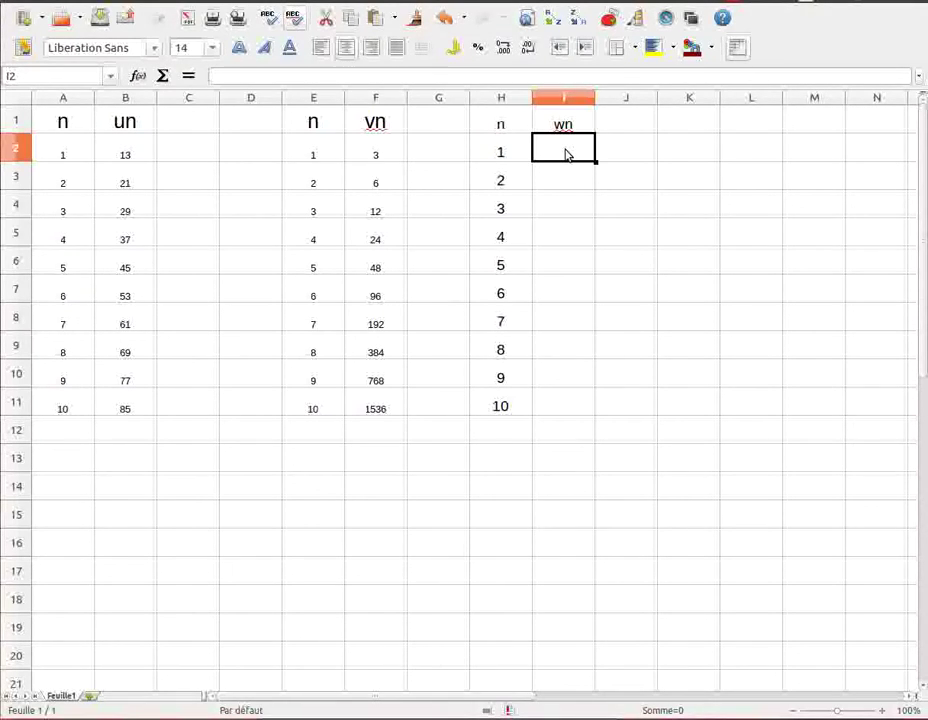
type("40")
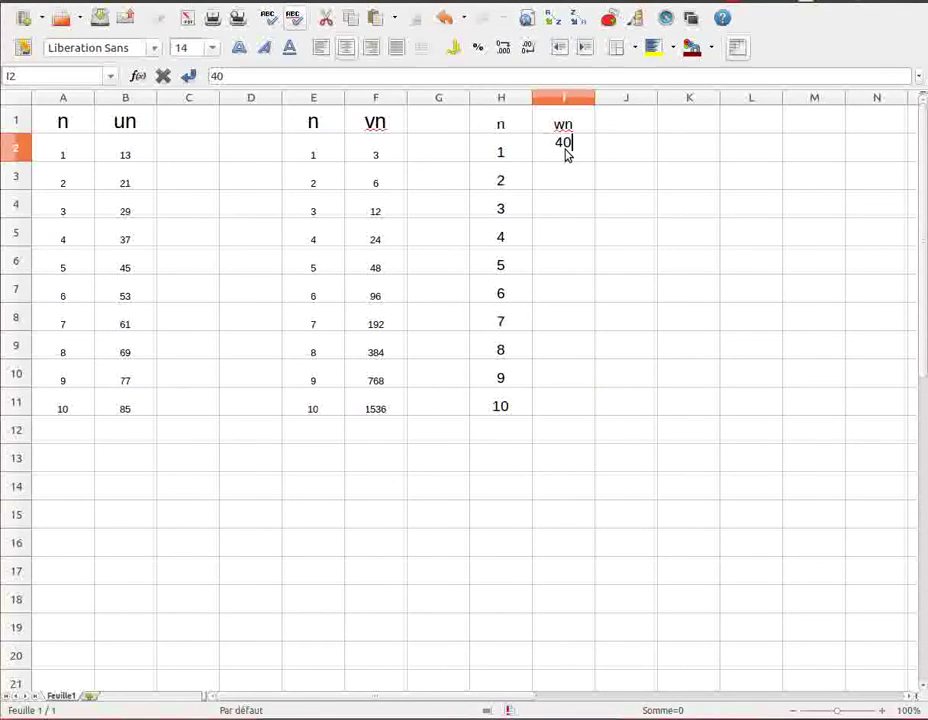
key("Return")
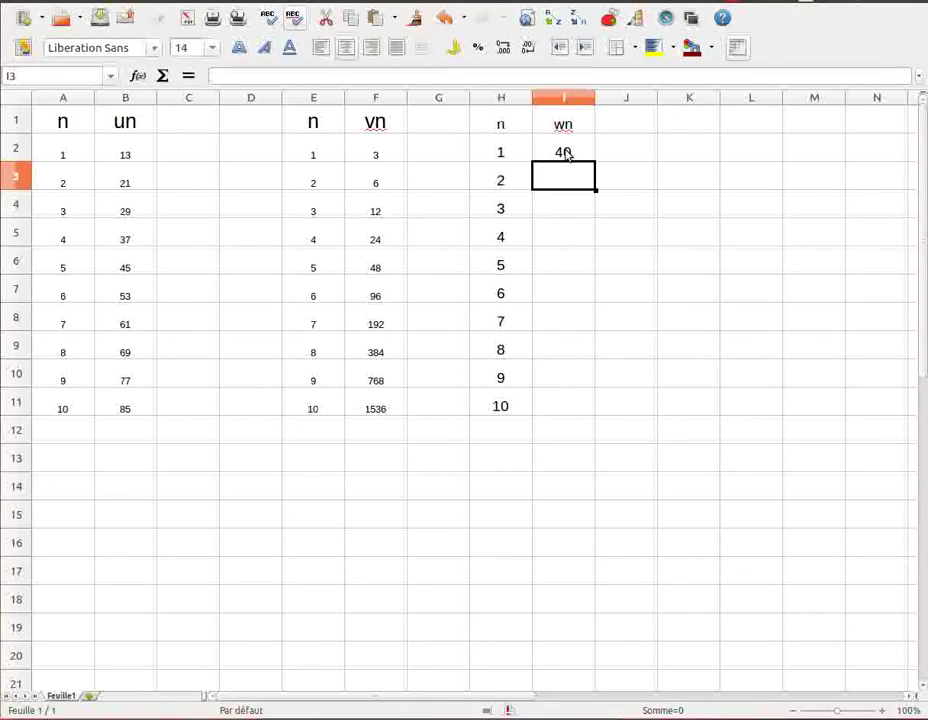
Step: Enter the remaining wn terms 53, 66, 79, 92 and 107 in cells I3 to I7
type("5")
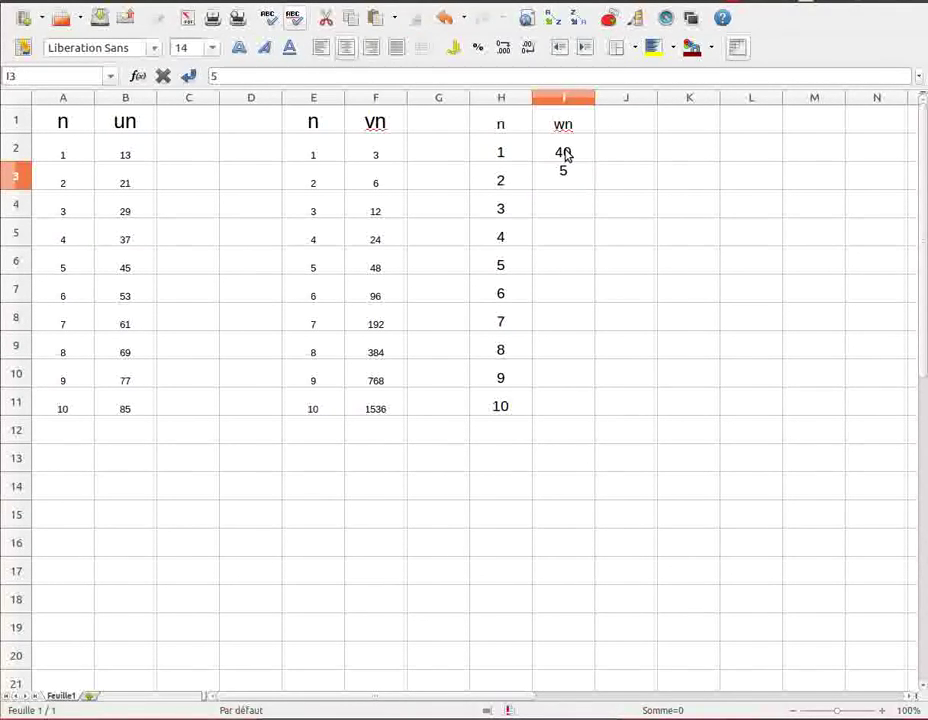
type("3")
key("Return")
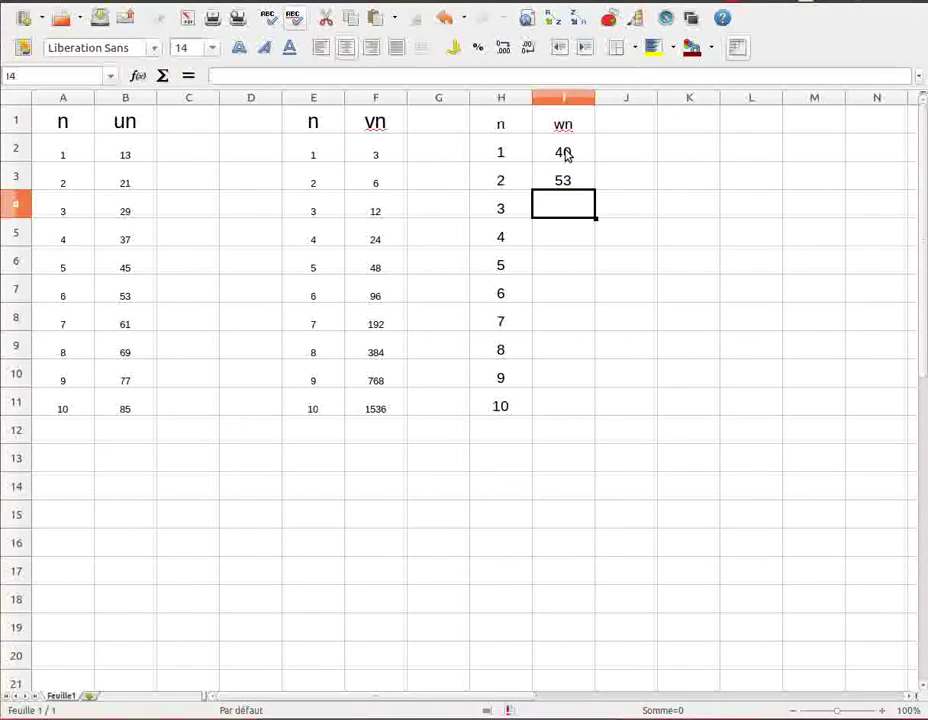
type("66")
key("Return")
type("79")
key("Return")
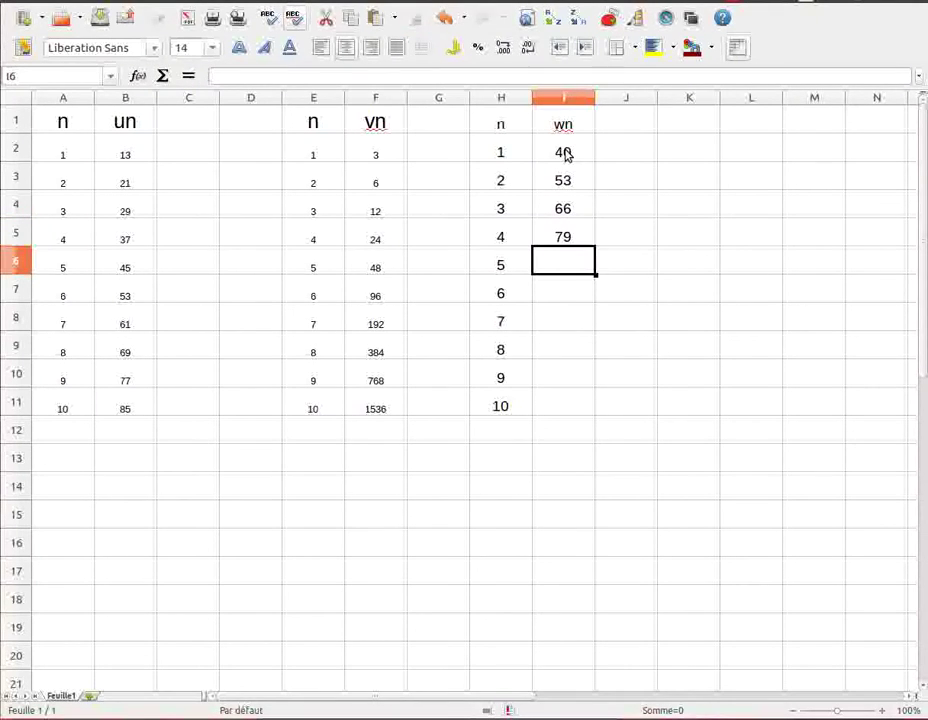
type("92")
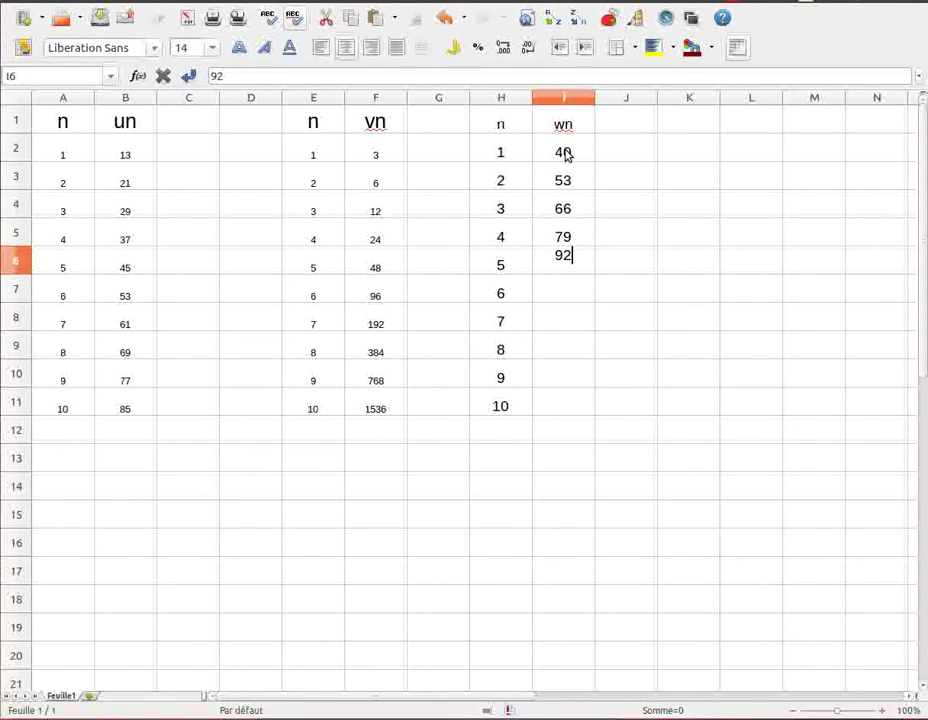
key("Return")
type("107")
key("Return")
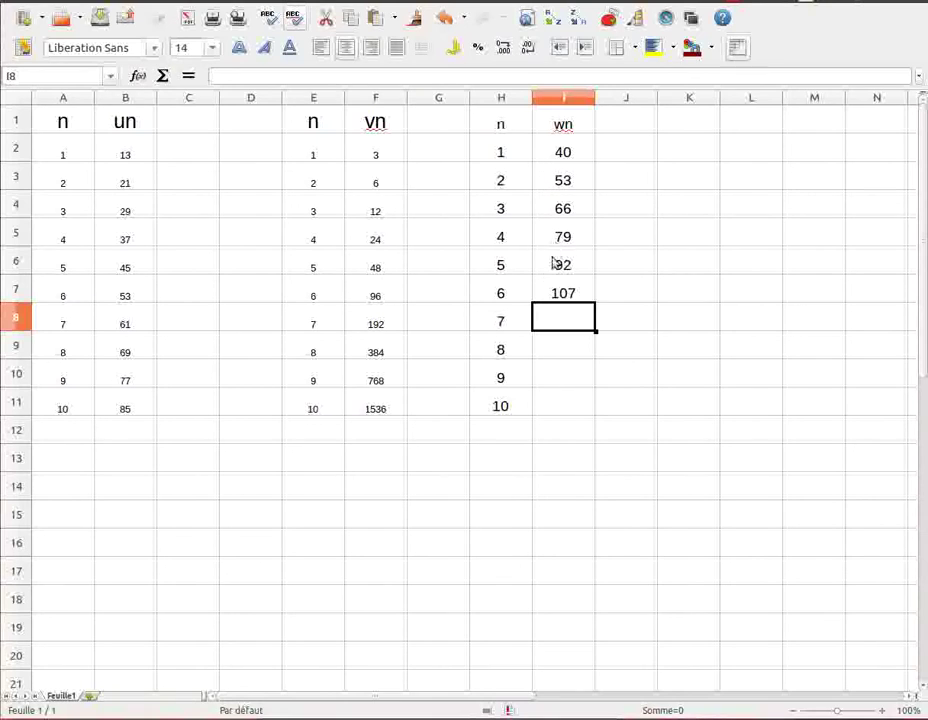
Step: Calculate the differences between consecutive wn terms with =I3-I2 in J3, copied down through J7
left_click(619, 180)
type("=")
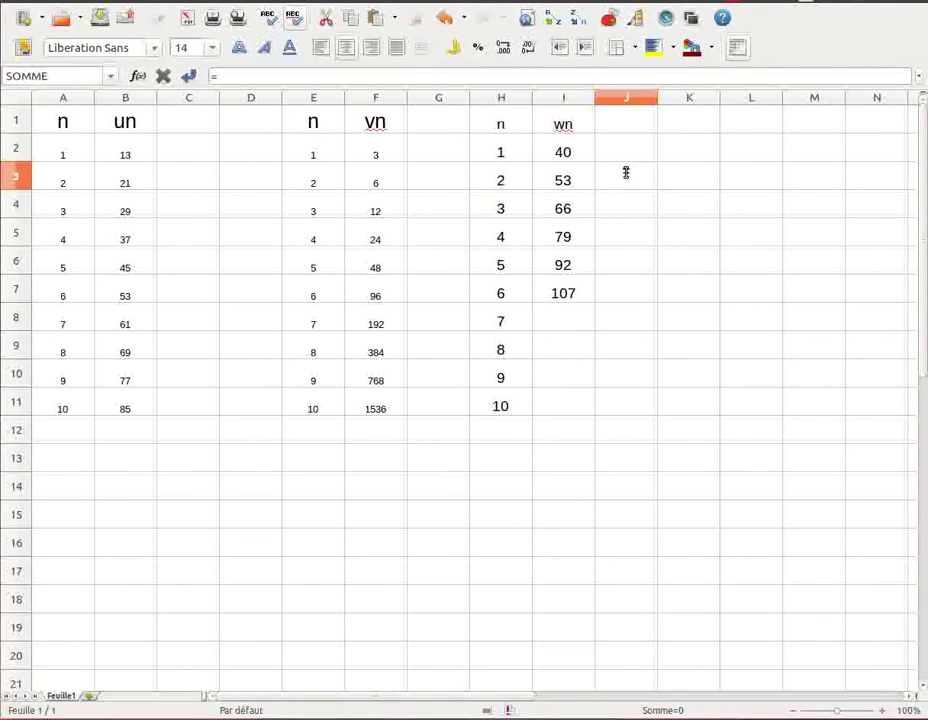
left_click(560, 182)
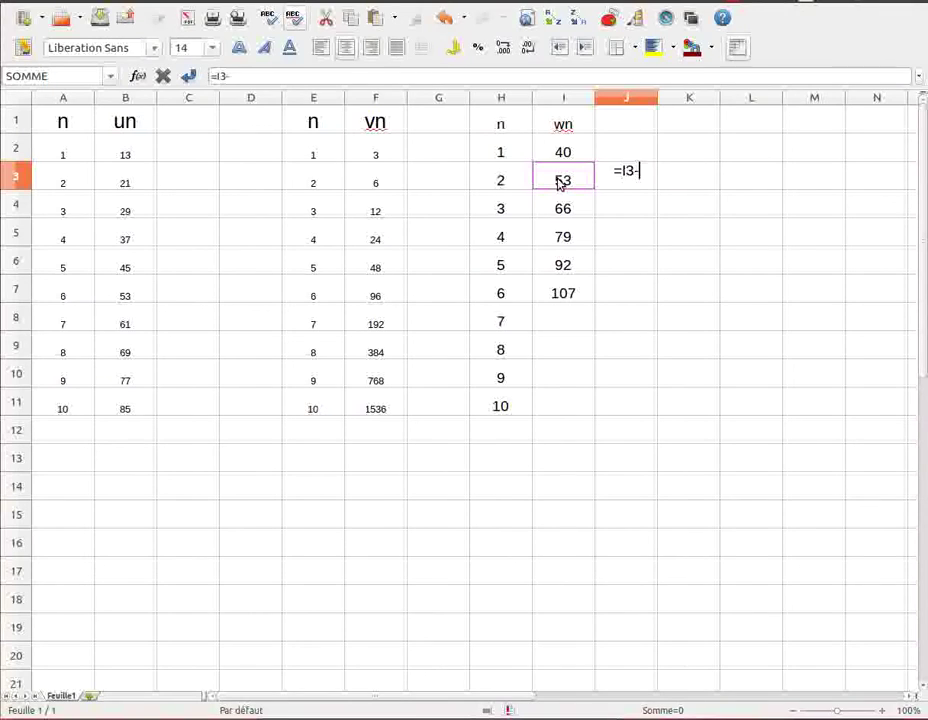
type("-")
left_click(571, 154)
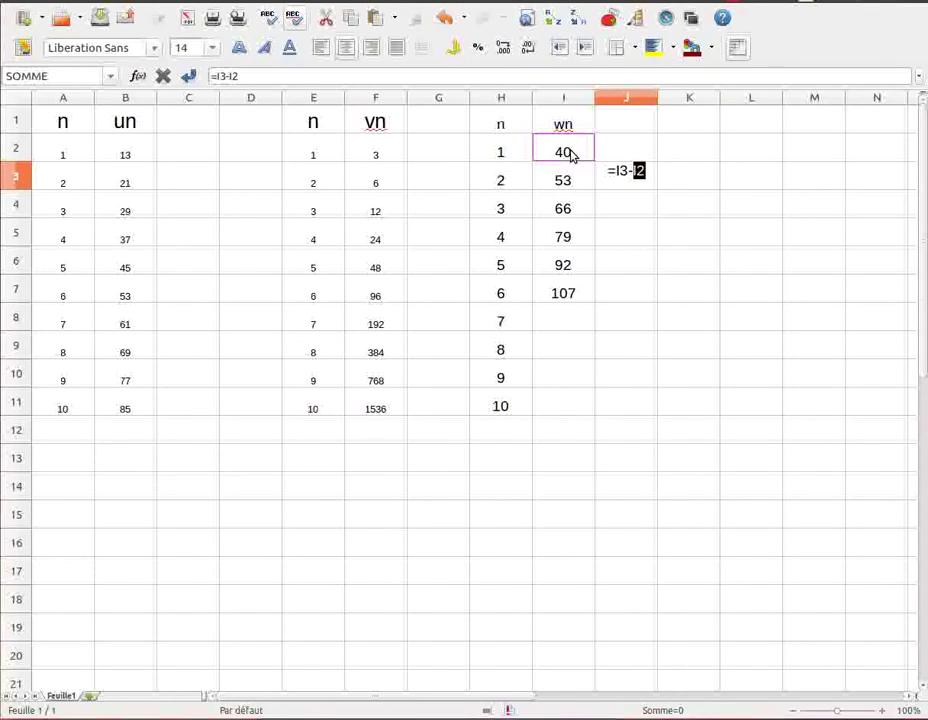
key("Return")
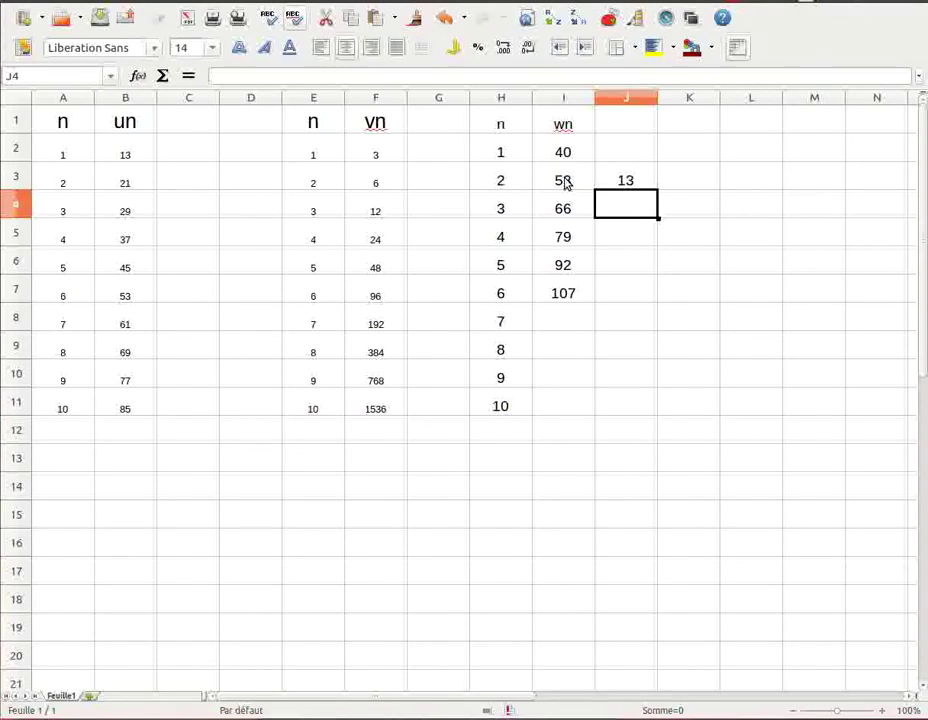
left_click(646, 183)
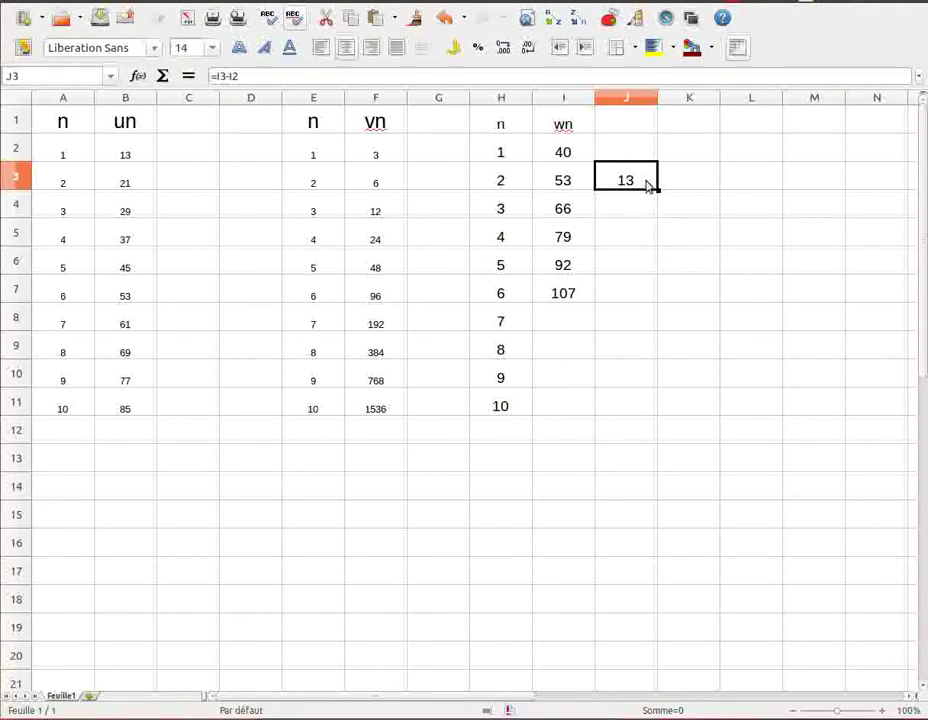
left_click_drag(657, 189, 659, 298)
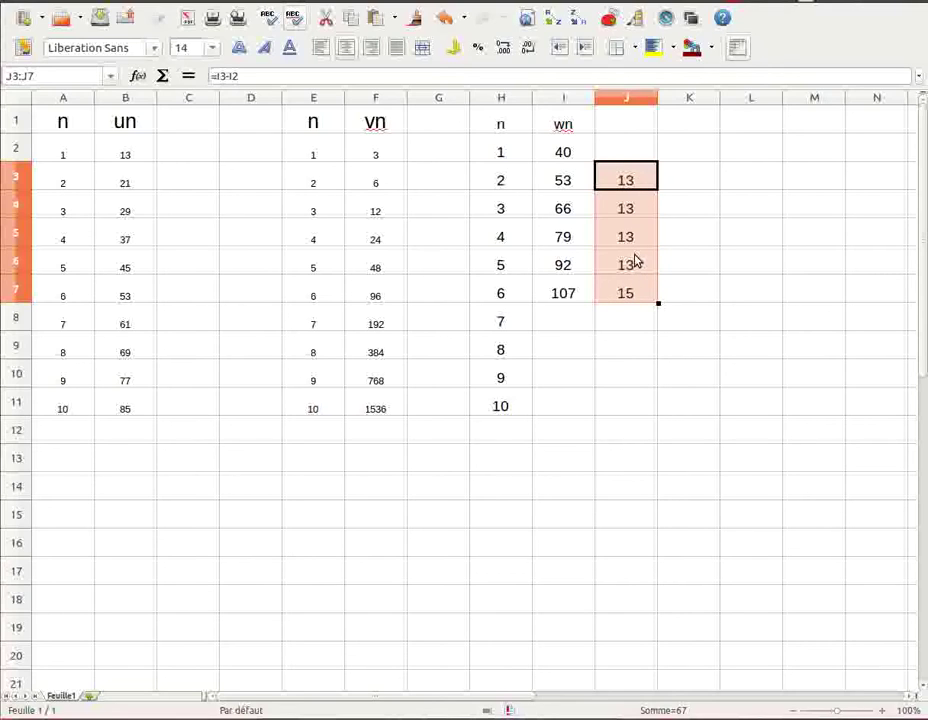
Step: Add a column headed xn in K1 with 4 in K2 and 12 in K3 as its first terms
left_click(681, 124)
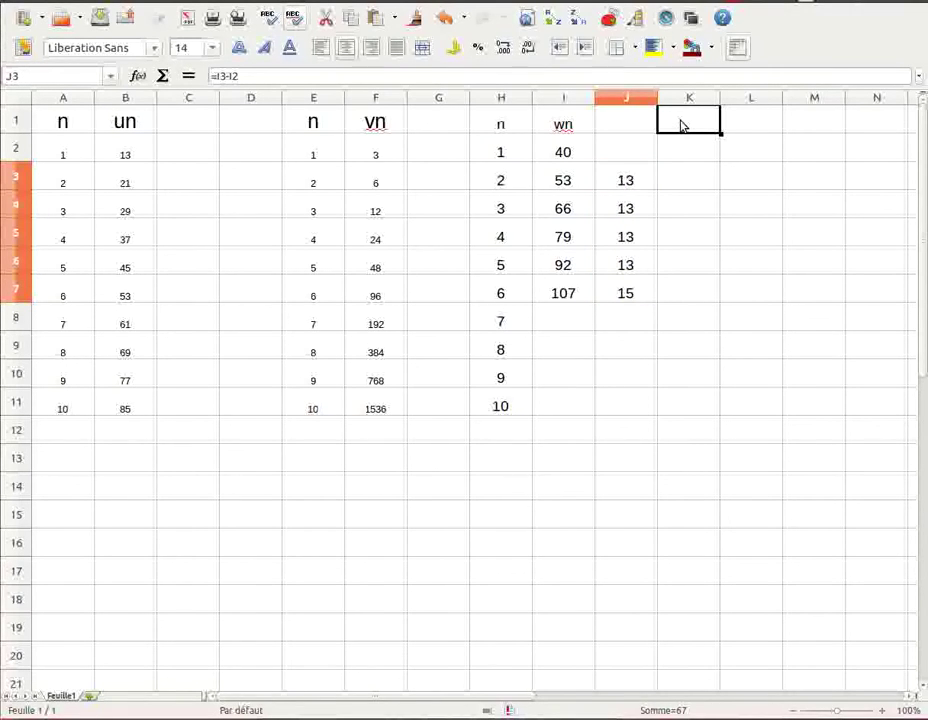
type("xn")
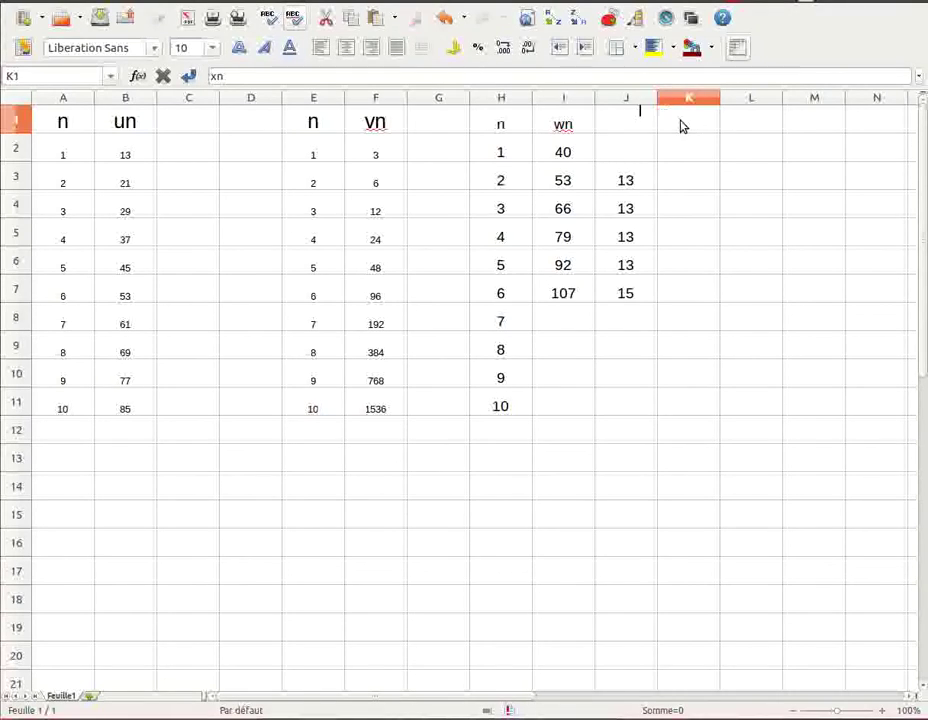
key("Return")
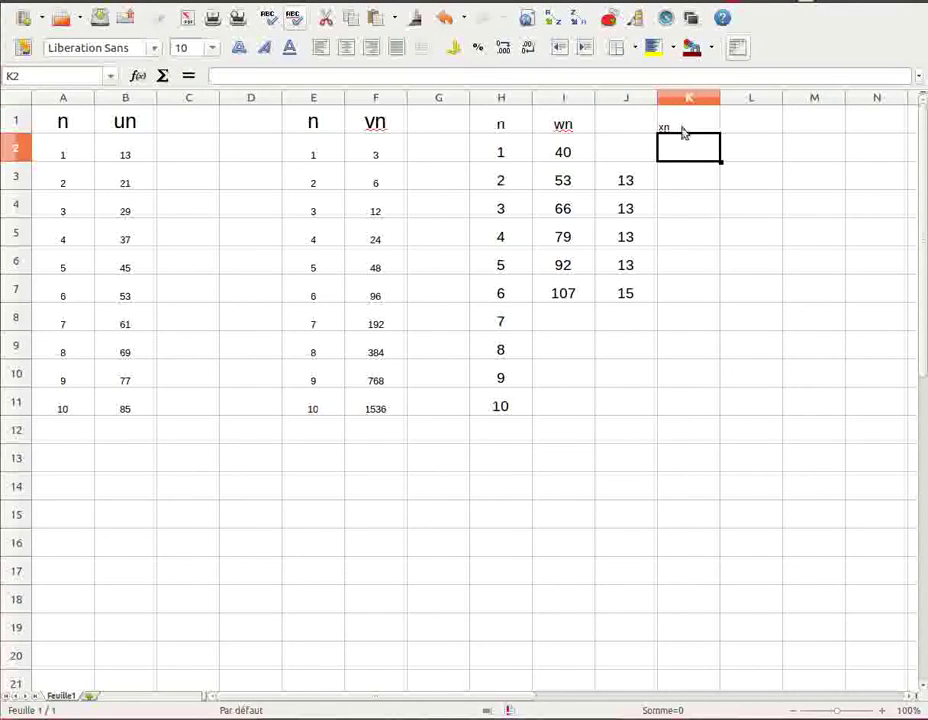
type("4")
key("Return")
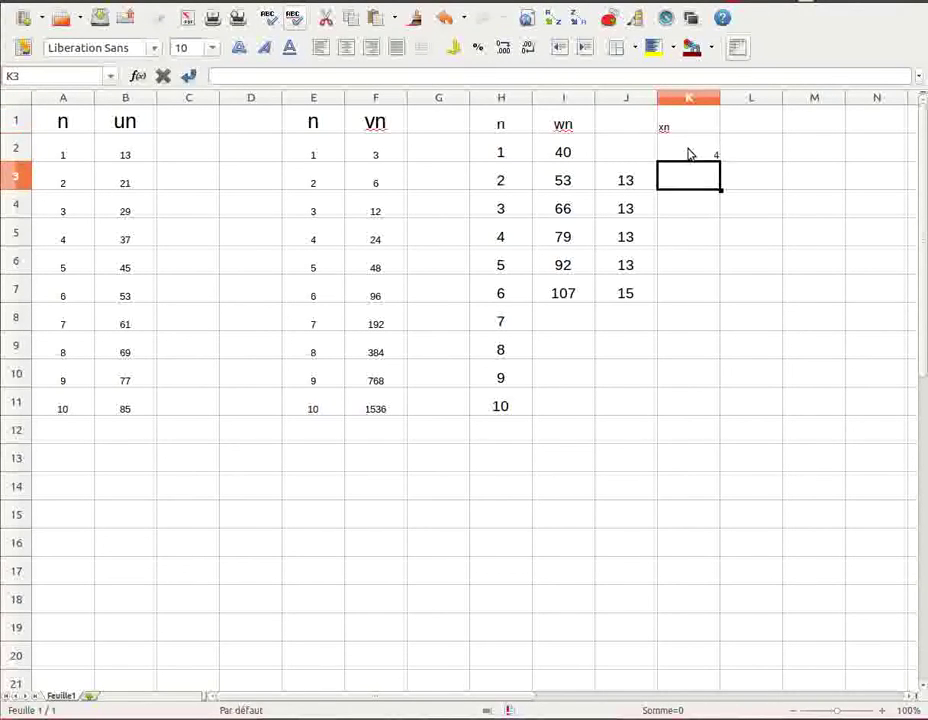
type("12")
key("Return")
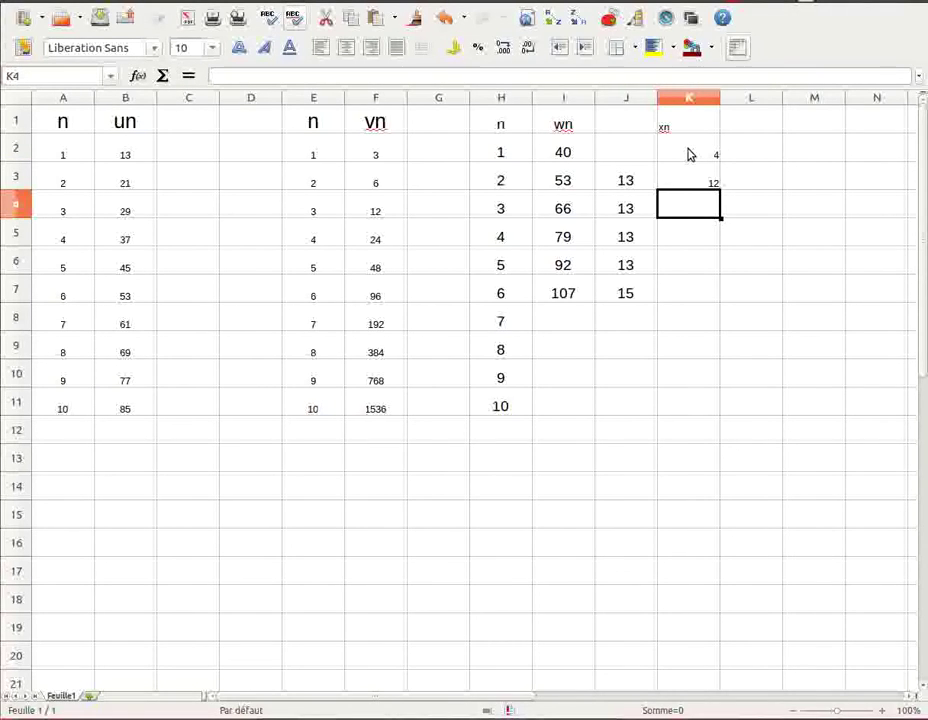
Step: Enter the further xn terms 36, 108, 326 and 978 in cells K4 to K7
type("36")
key("Return")
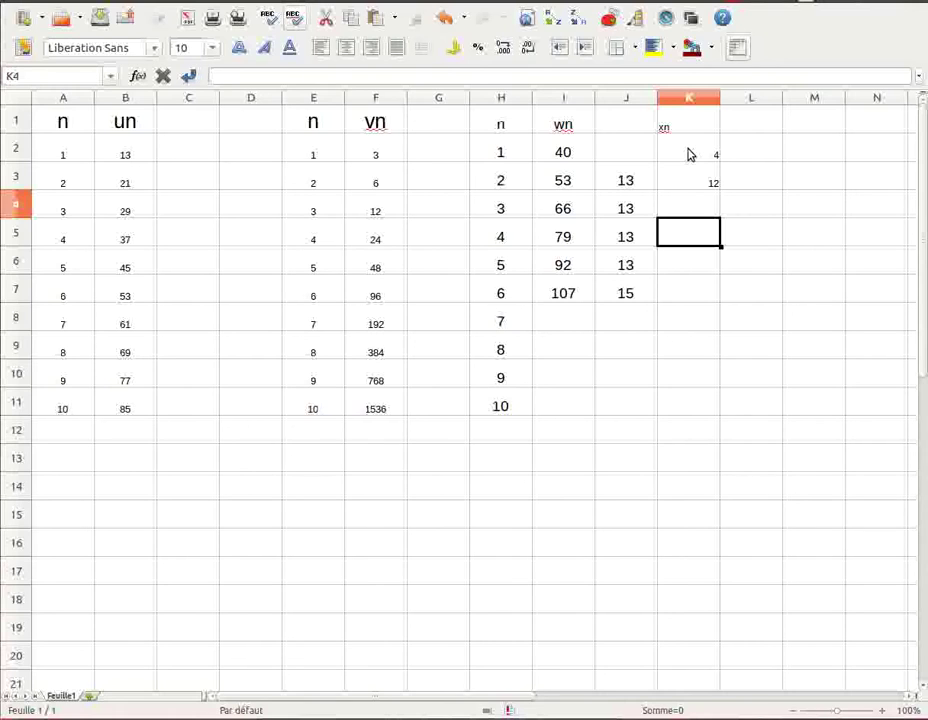
type("36")
key("Return")
type("108")
key("Return")
type("326")
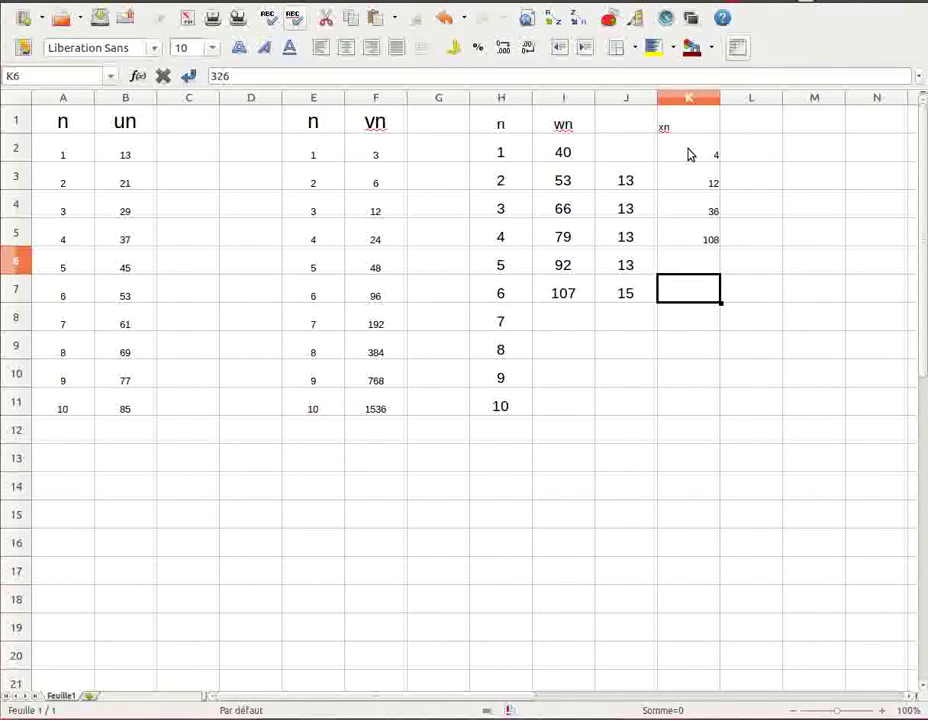
key("Return")
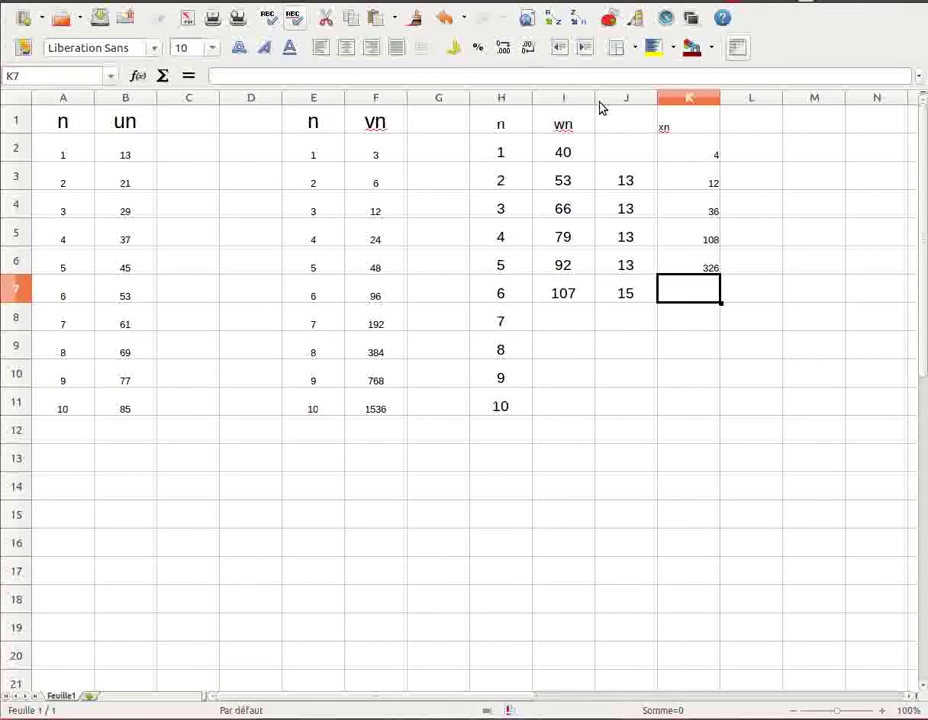
type("9")
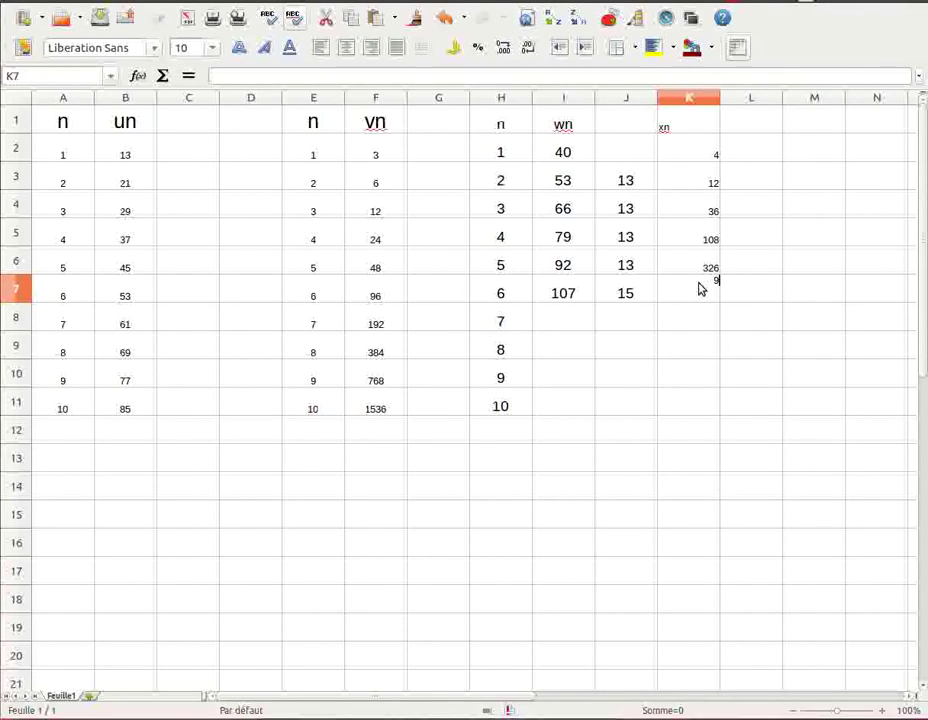
type("78")
key("Return")
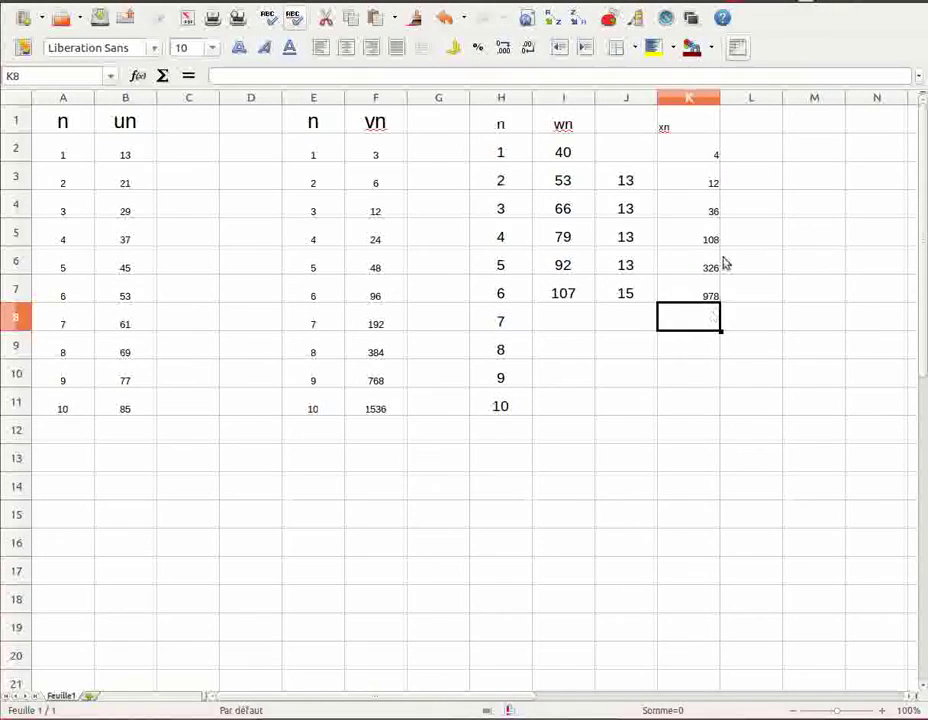
Step: Enter the formula =K3/K2 in L3 to calculate the ratio of the second xn term to the first
left_click(731, 181)
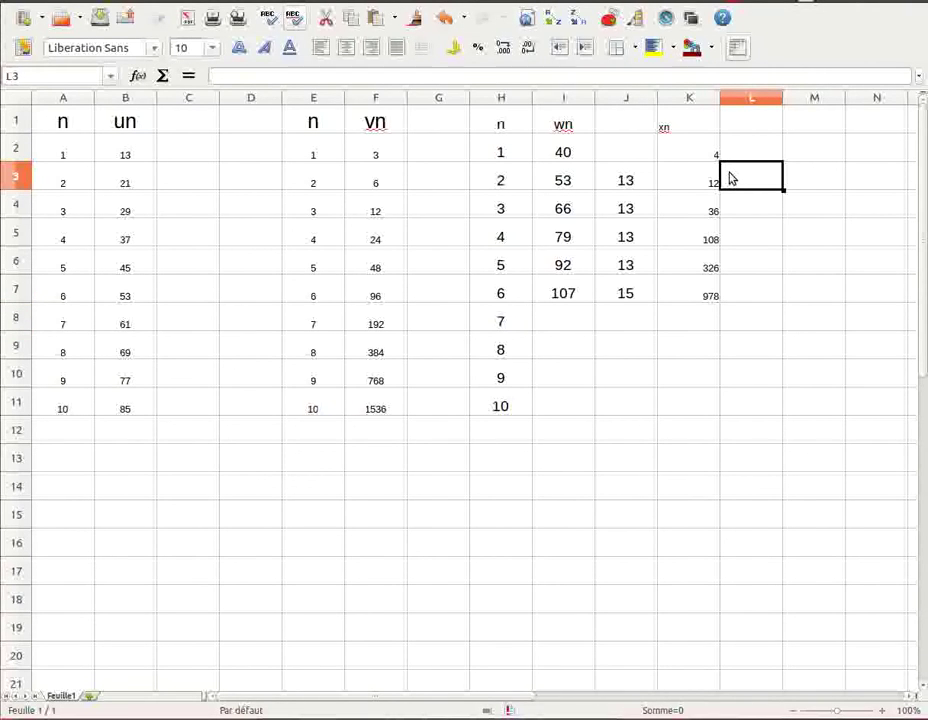
type("=")
left_click(706, 184)
type("-")
key("BackSpace")
type("/")
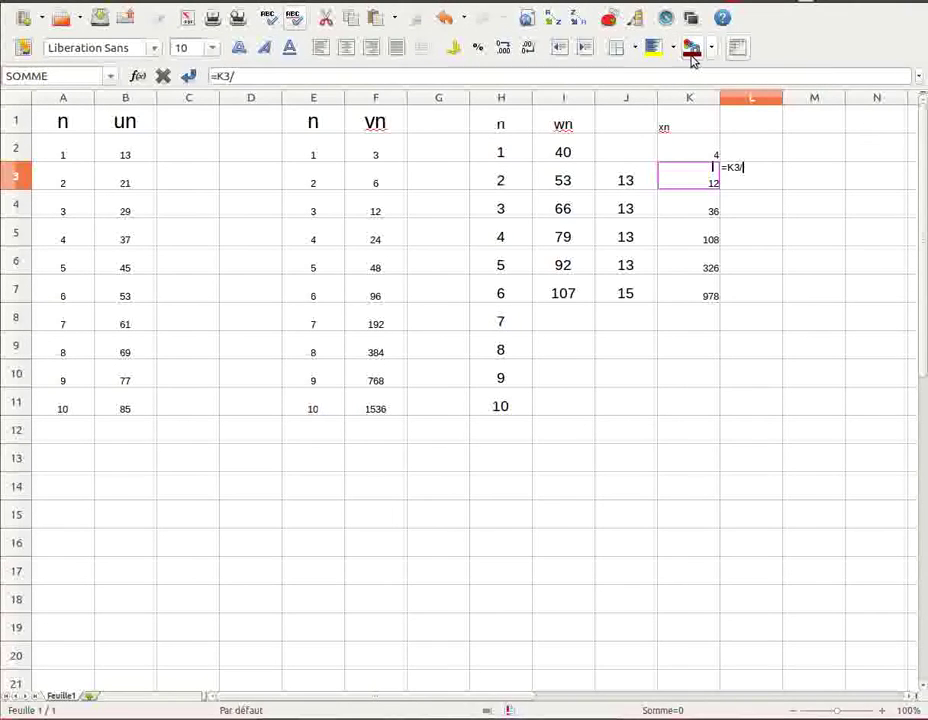
left_click(709, 154)
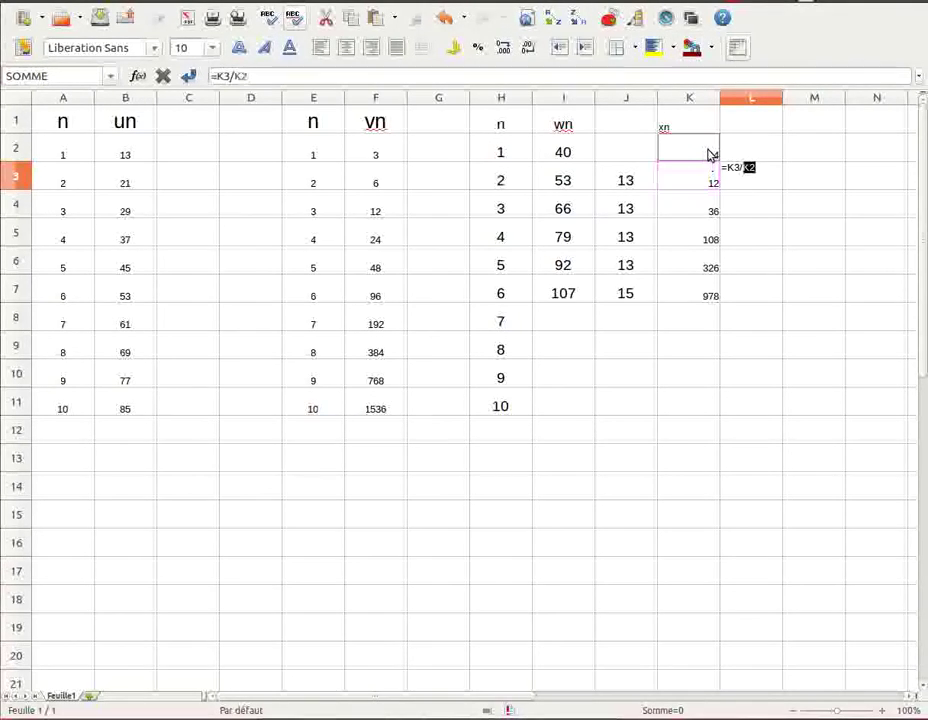
key("Return")
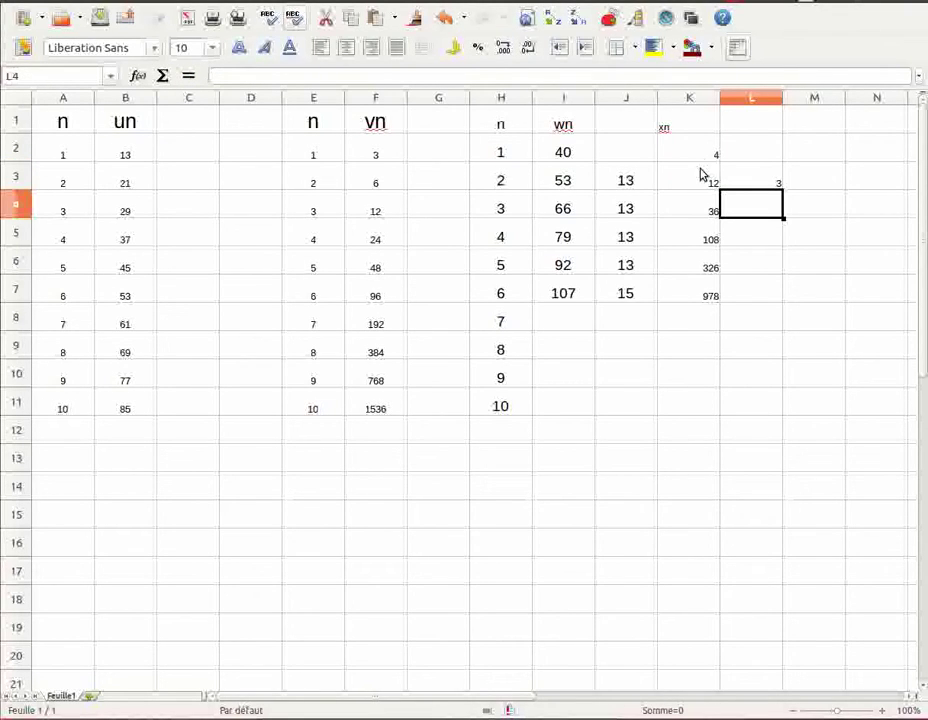
left_click(751, 183)
left_click_drag(784, 199, 785, 286)
left_click(845, 226)
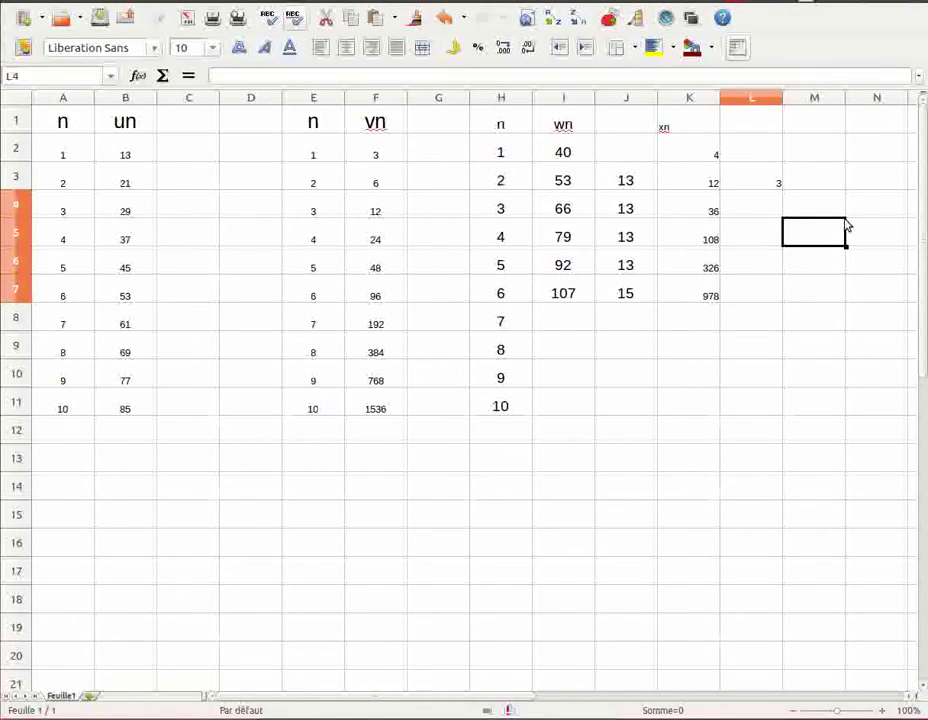
Step: Copy the ratio formula in L3 down through L7 for the remaining xn terms
left_click(760, 187)
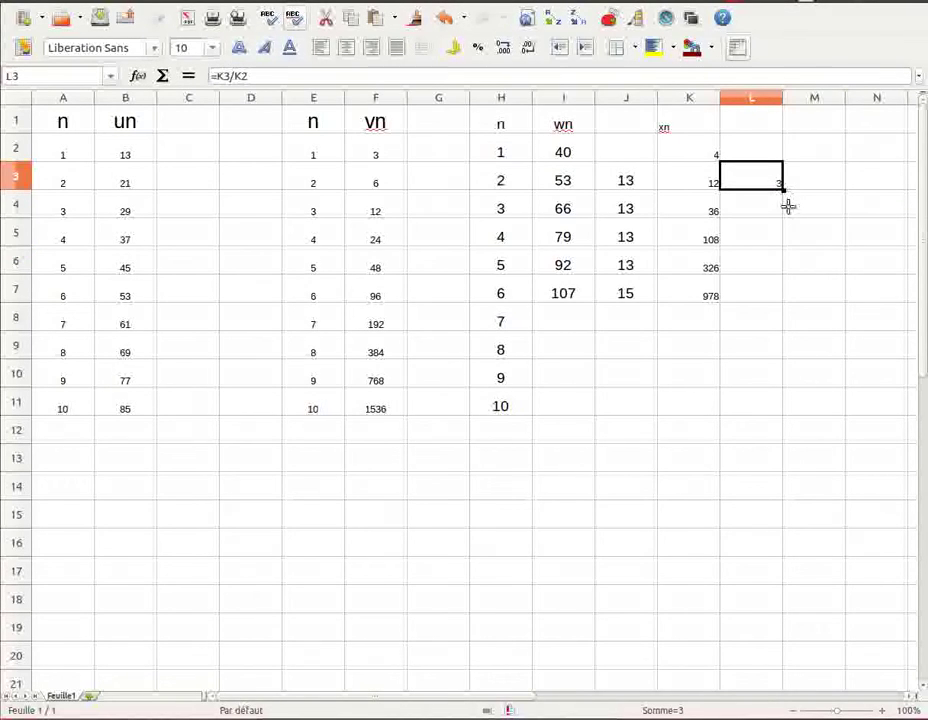
left_click_drag(784, 190, 788, 301)
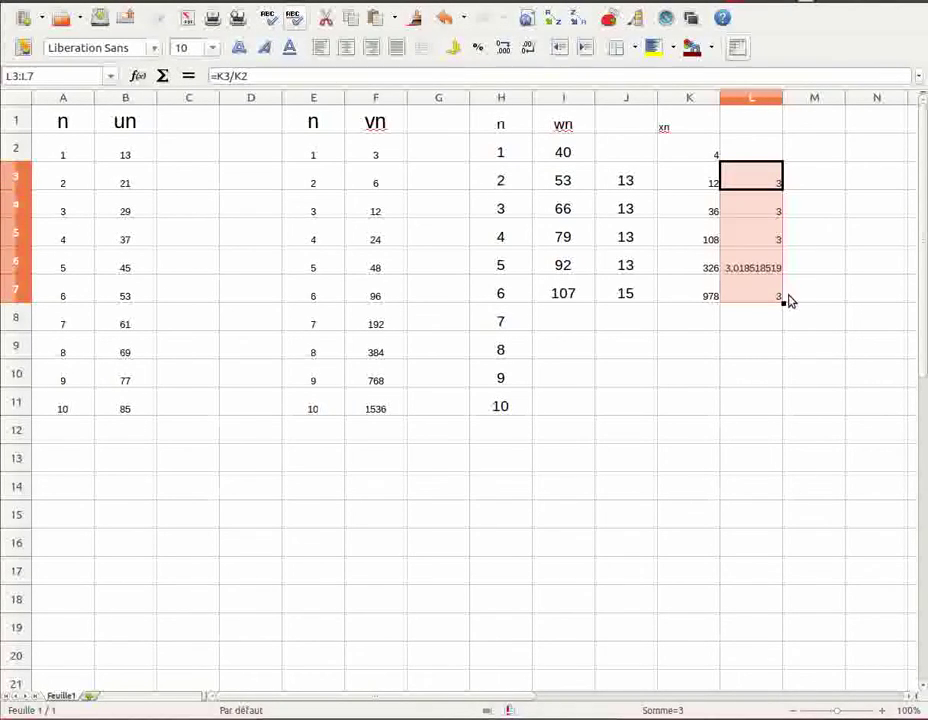
left_click(864, 313)
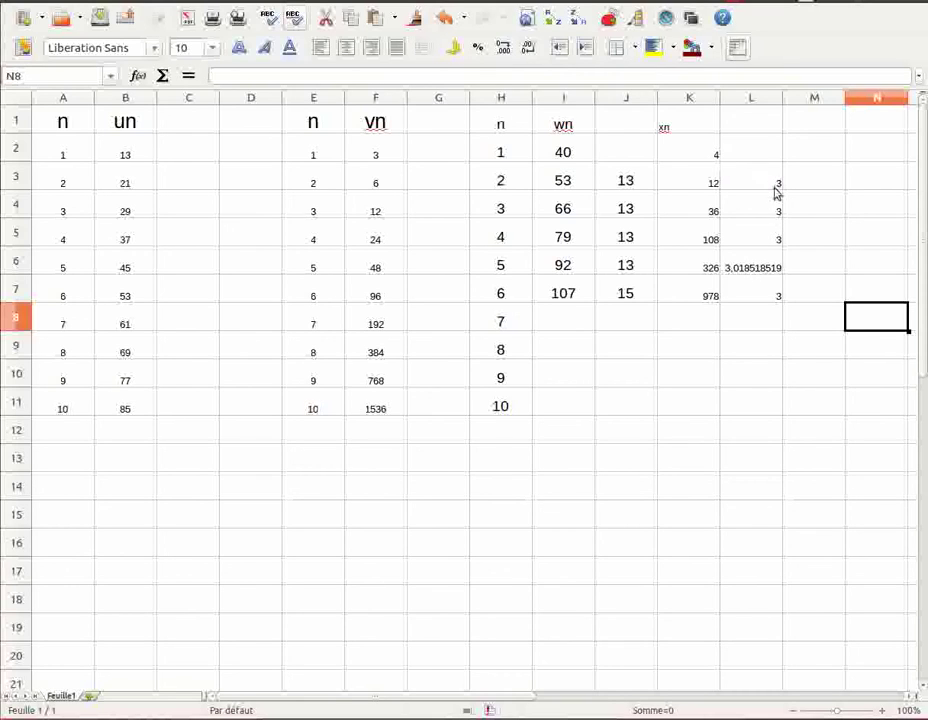
left_click(395, 440)
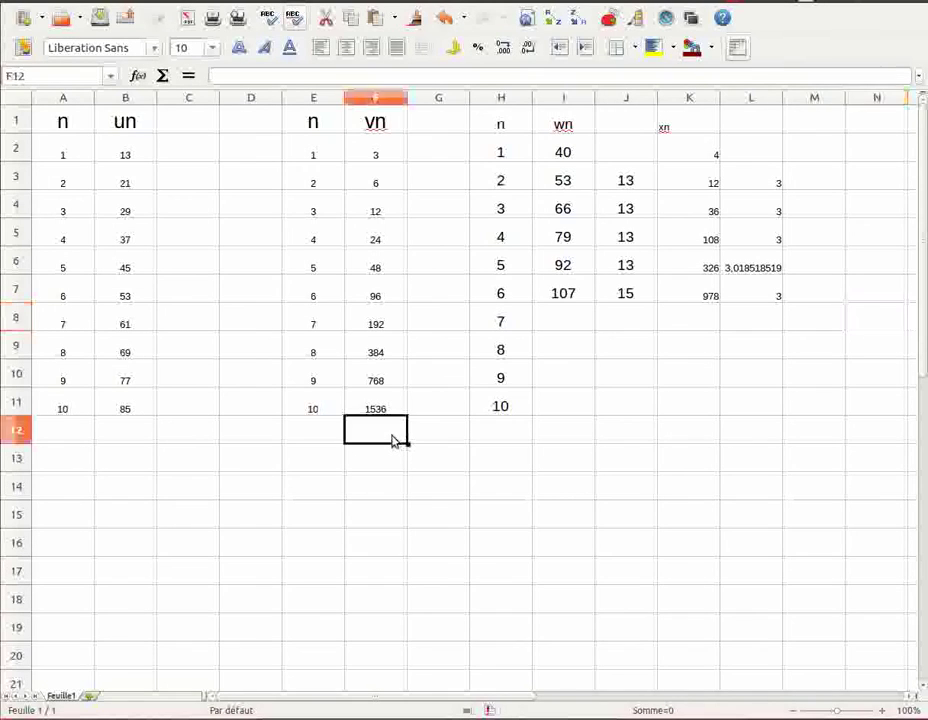